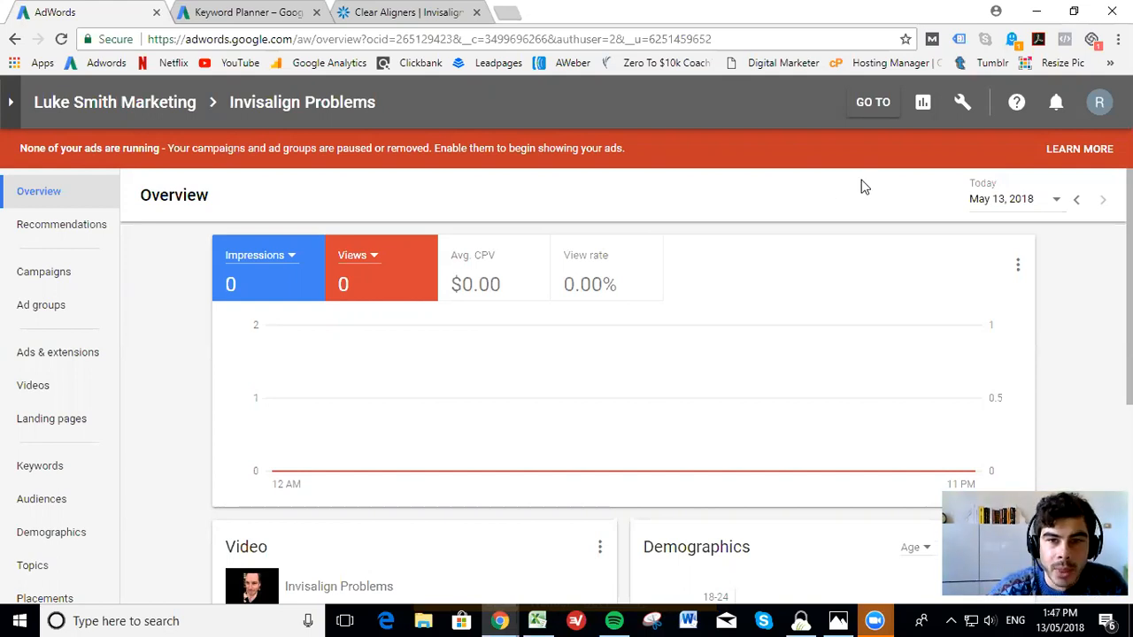
Open the custom audiences list in the account's Audience manager
{"action": "left_click", "coordinate": [964, 106]}
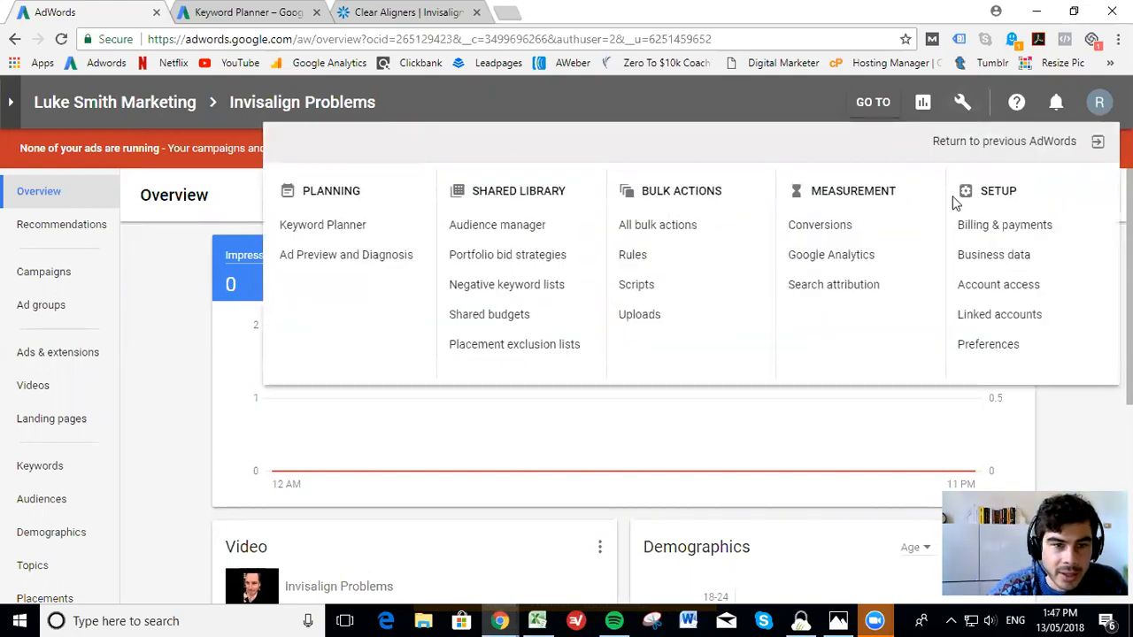
{"action": "left_click", "coordinate": [503, 227]}
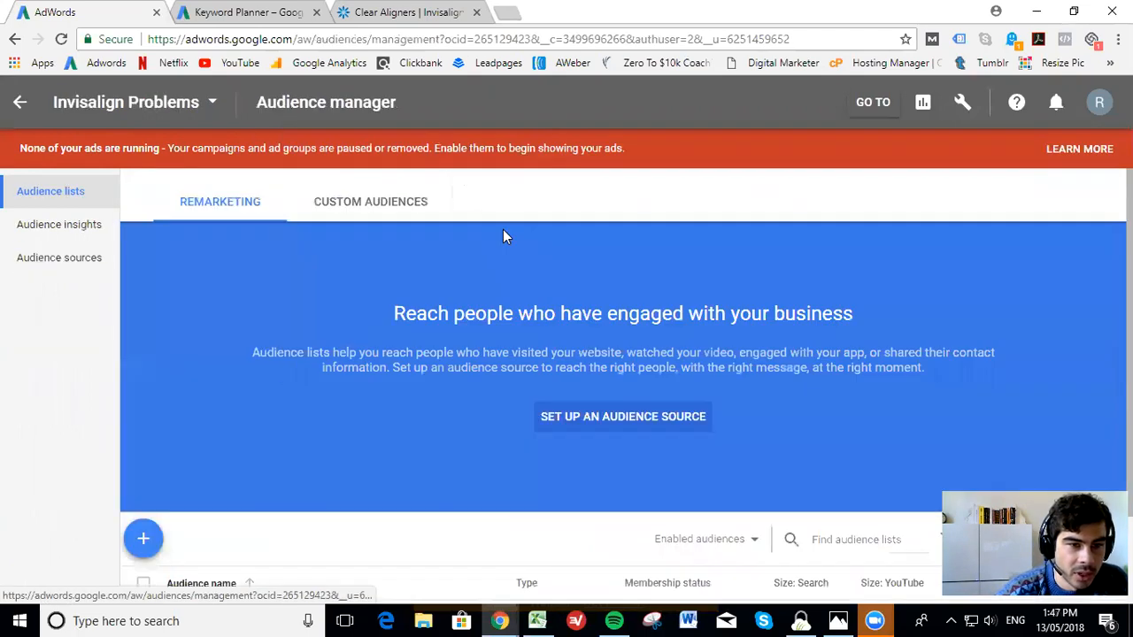
{"action": "left_click", "coordinate": [965, 106]}
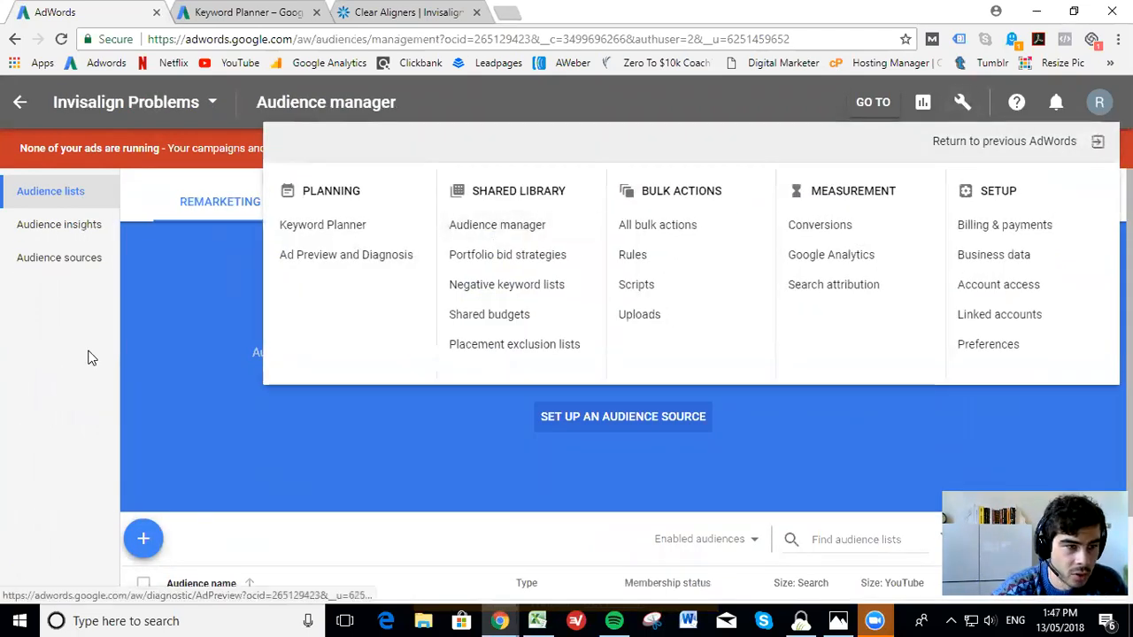
{"action": "left_click", "coordinate": [42, 403]}
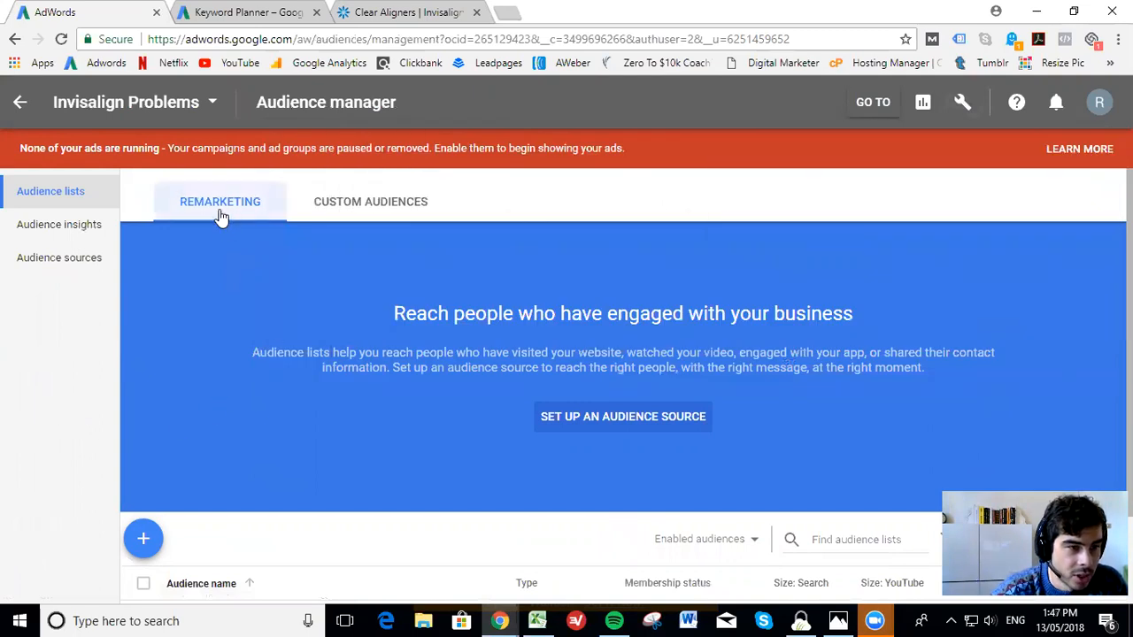
{"action": "left_click", "coordinate": [337, 211]}
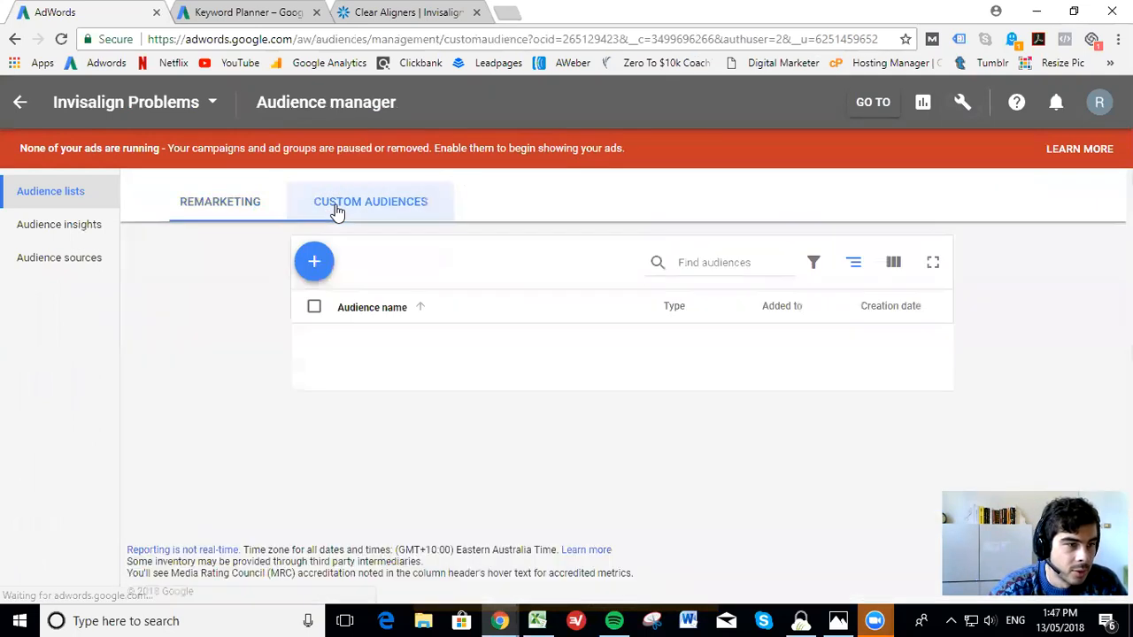
Start a new custom intent audience and name it "test audience"
{"action": "left_click", "coordinate": [317, 264]}
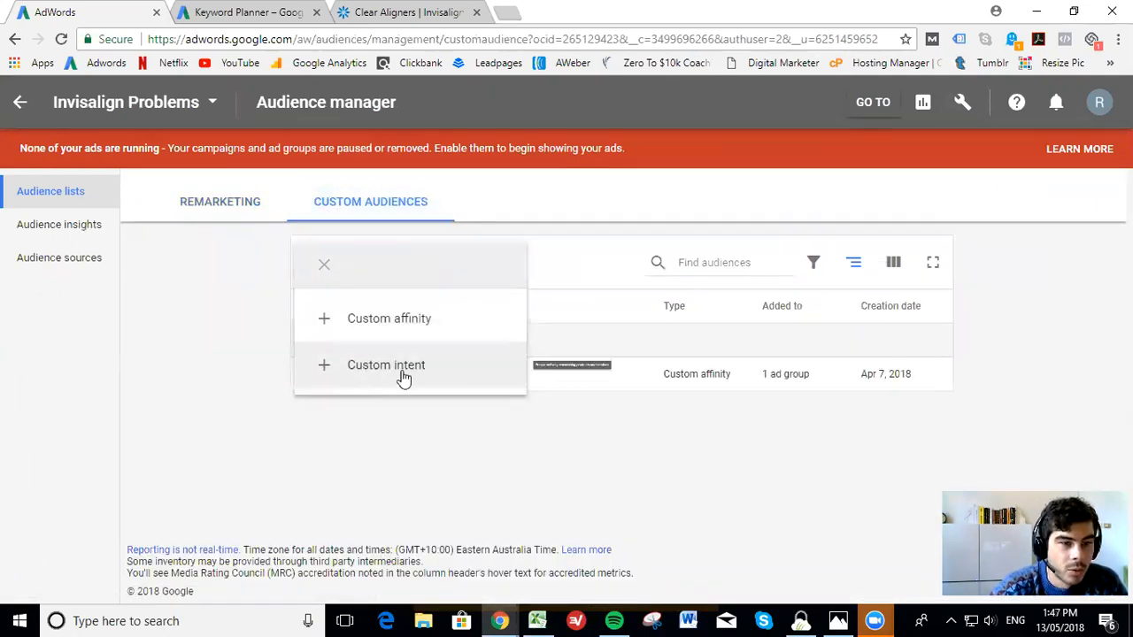
{"action": "left_click", "coordinate": [447, 370]}
{"action": "type", "text": "tets"}
{"action": "key", "text": "BackSpace"}
{"action": "key", "text": "BackSpace"}
{"action": "type", "text": "st audience"}
{"action": "left_click", "coordinate": [139, 352]}
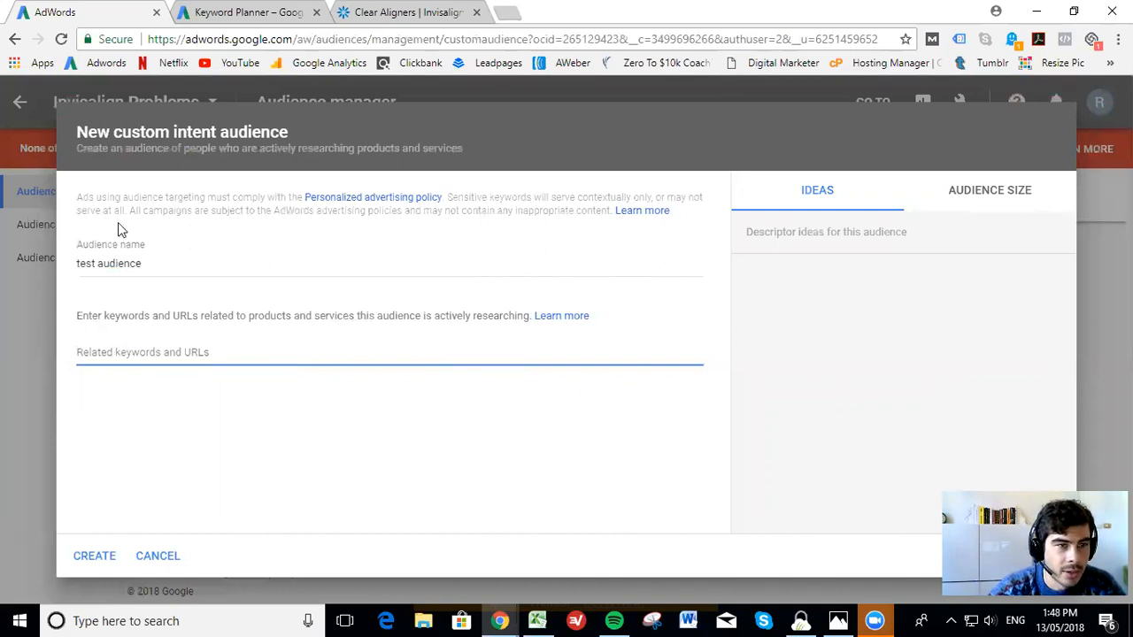
{"action": "left_click", "coordinate": [227, 14]}
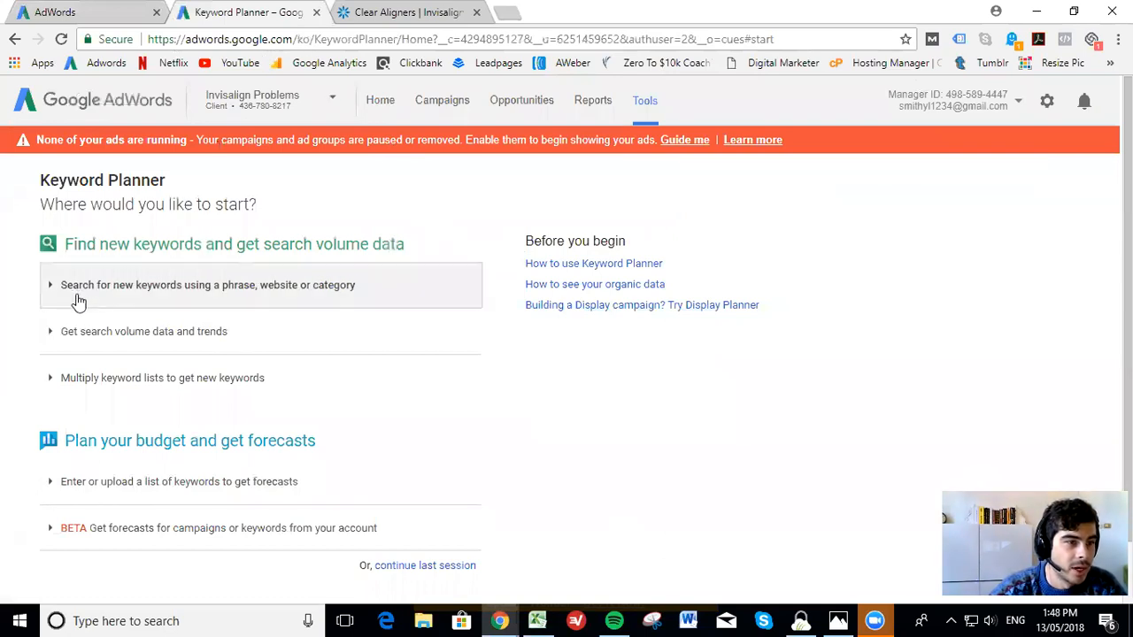
{"action": "left_click", "coordinate": [152, 292]}
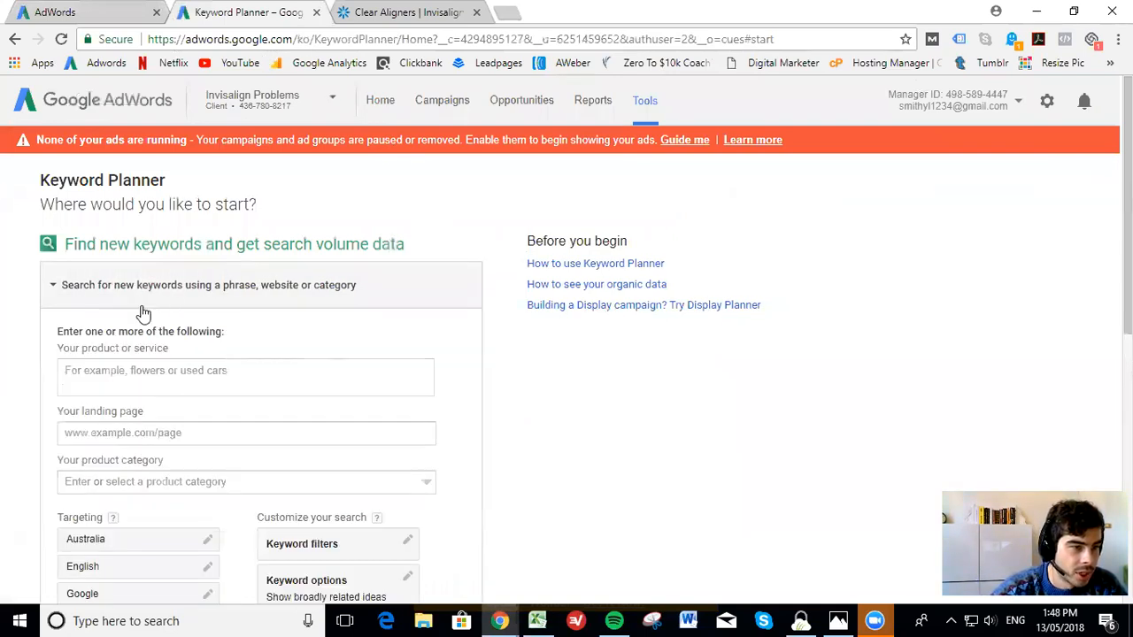
{"action": "scroll", "coordinate": [116, 394], "scroll_direction": "down", "scroll_amount": 1}
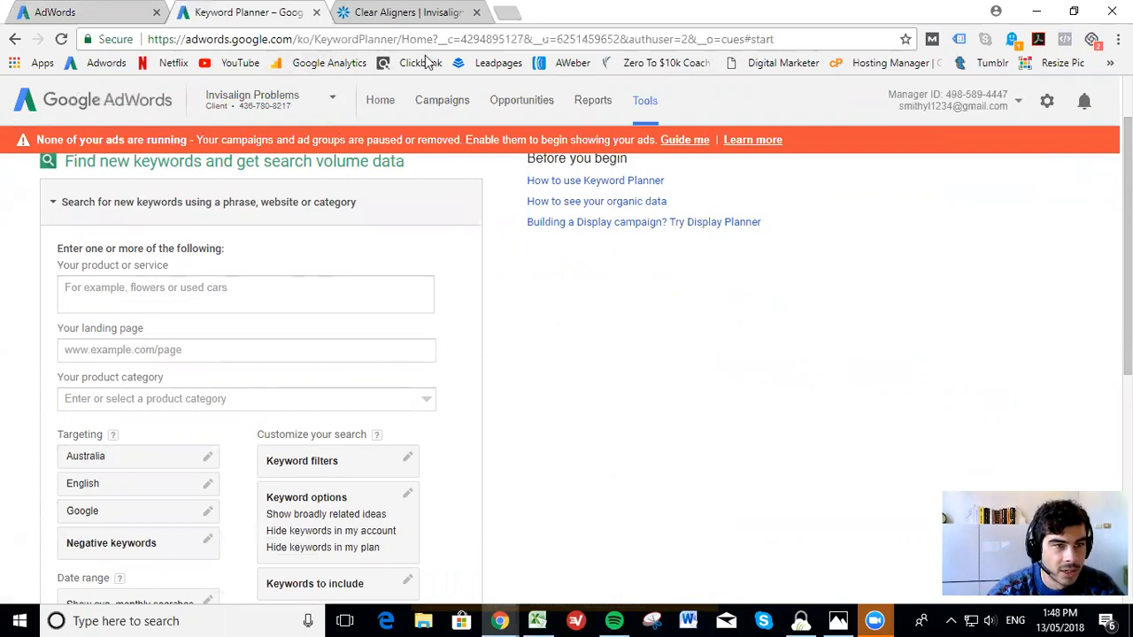
{"action": "left_click", "coordinate": [411, 14]}
{"action": "left_click", "coordinate": [235, 40]}
{"action": "key", "text": "ctrl+c"}
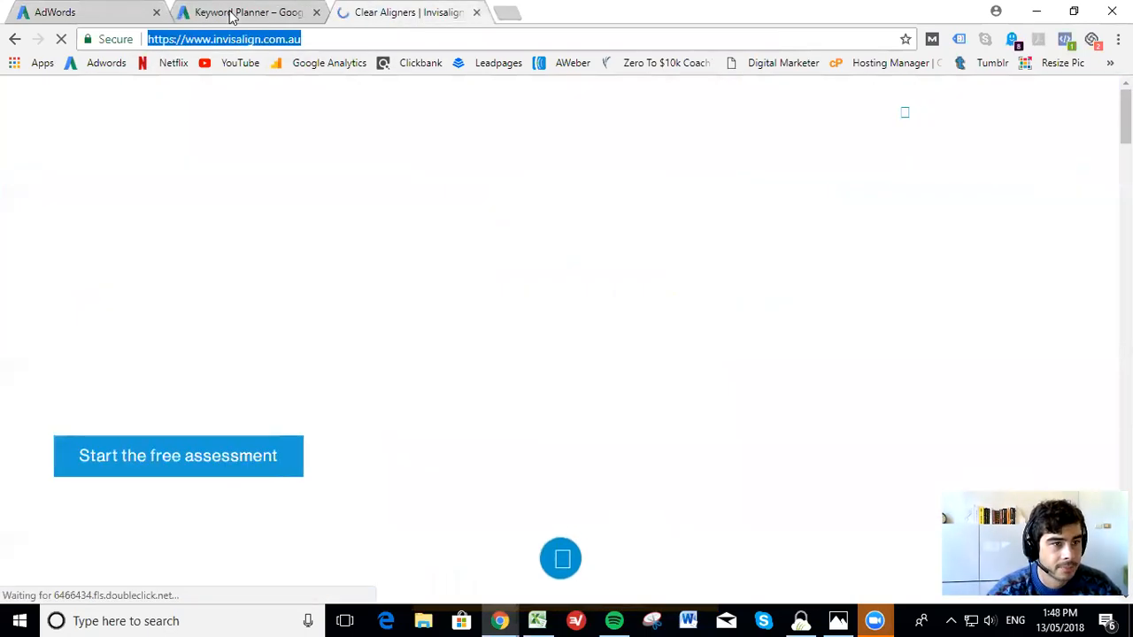
{"action": "left_click", "coordinate": [232, 13]}
{"action": "left_click", "coordinate": [147, 292]}
{"action": "key", "text": "ctrl+v"}
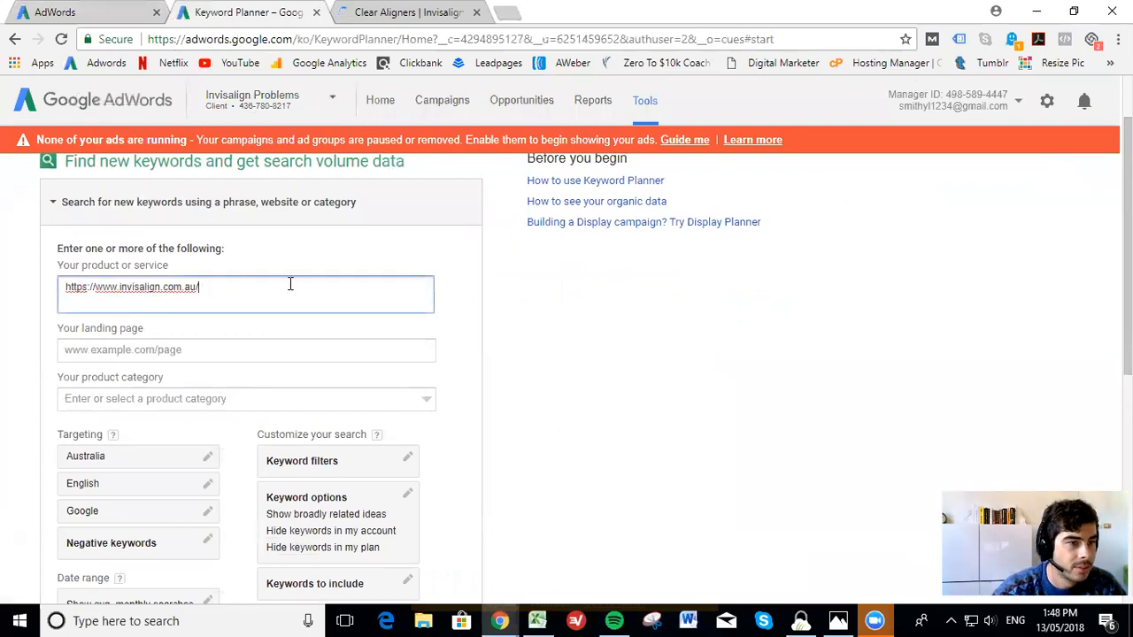
{"action": "scroll", "coordinate": [235, 363], "scroll_direction": "down", "scroll_amount": 2}
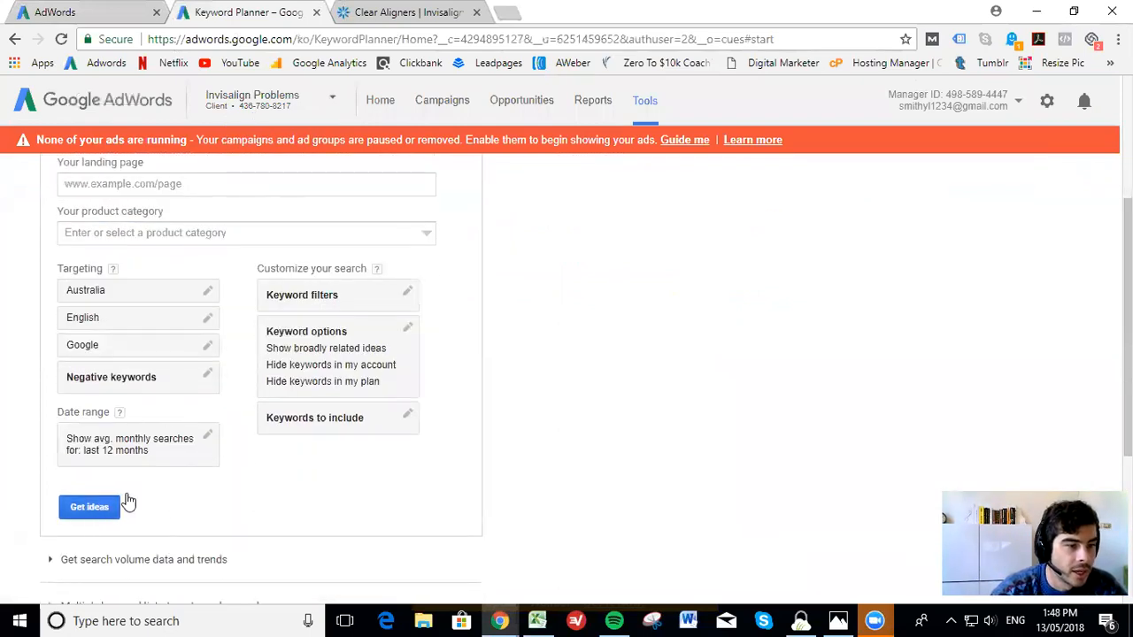
{"action": "left_click", "coordinate": [90, 506]}
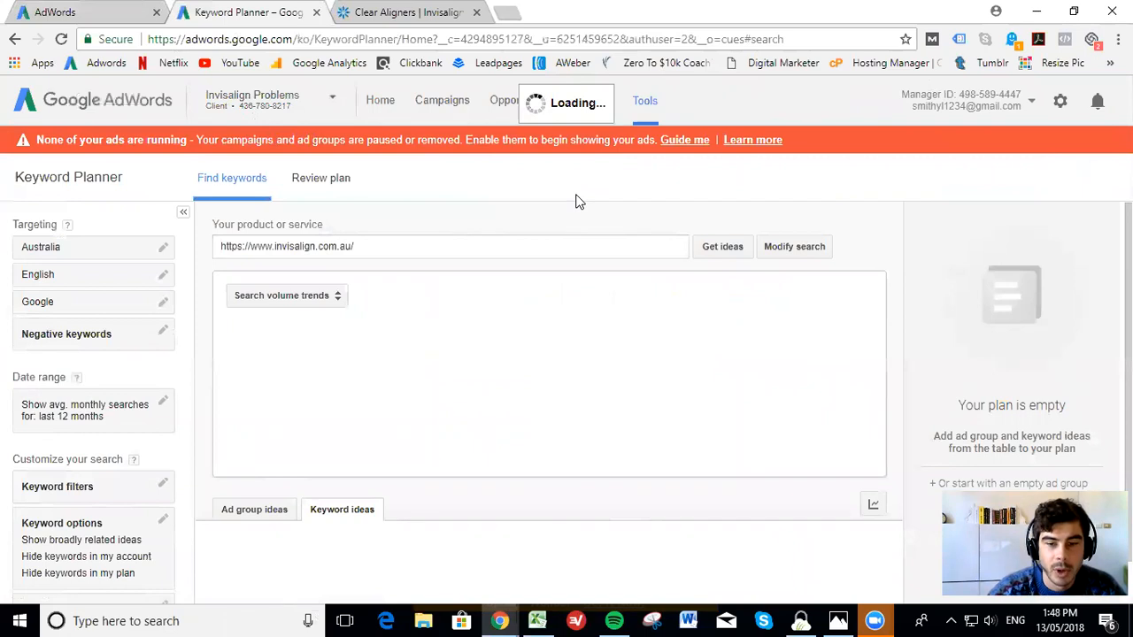
Sort the keyword ideas by average monthly searches in descending order
{"action": "left_click", "coordinate": [363, 16]}
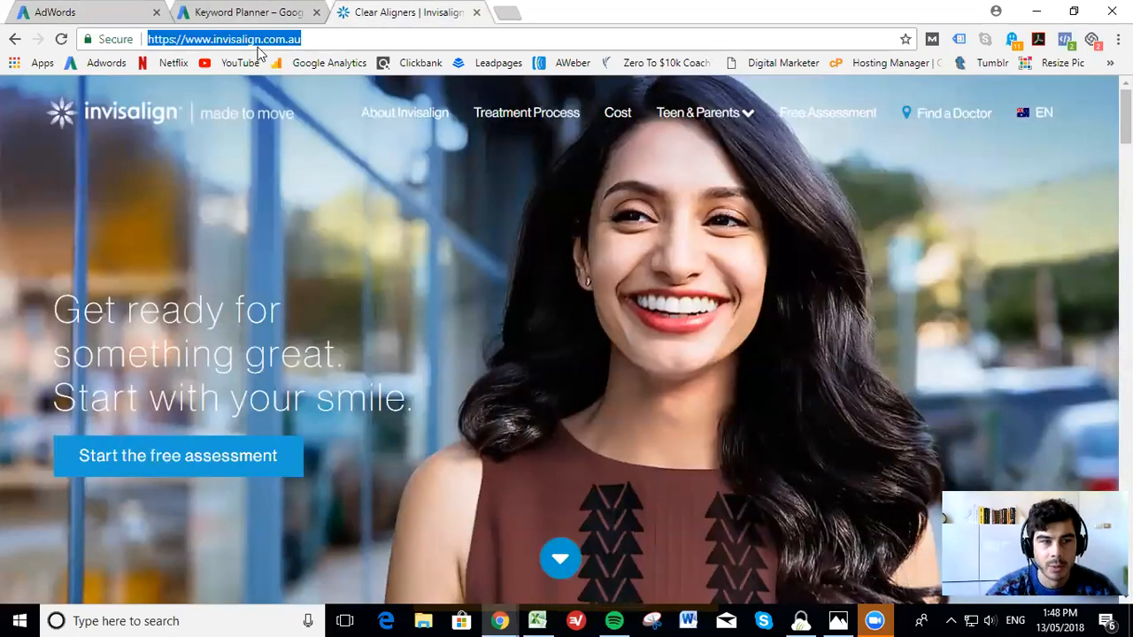
{"action": "left_click", "coordinate": [237, 9]}
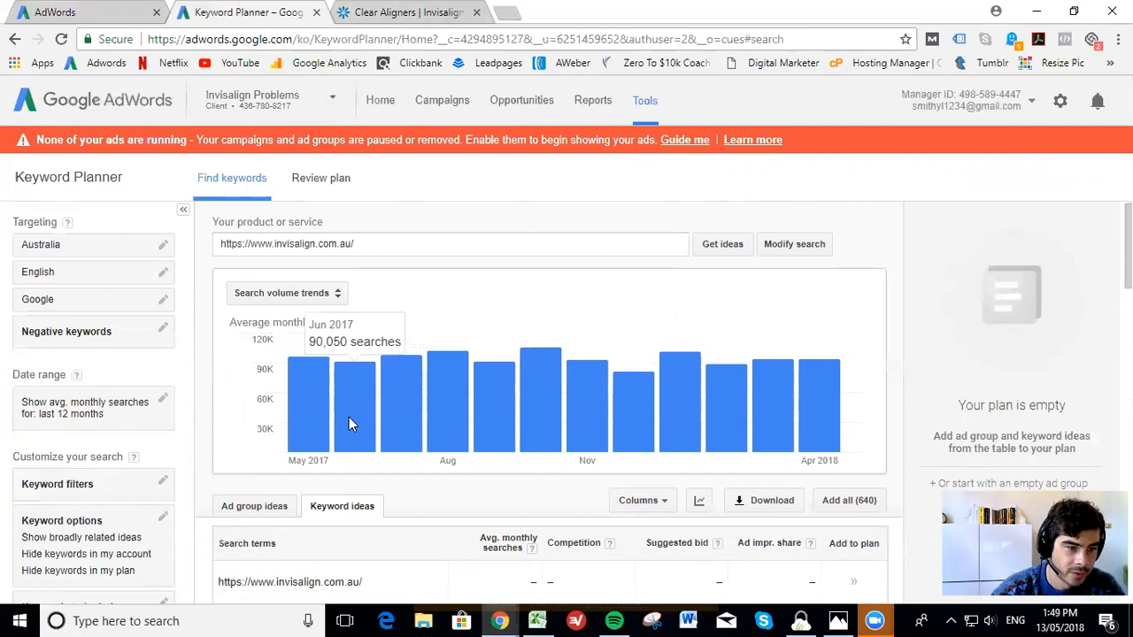
{"action": "scroll", "coordinate": [347, 415], "scroll_direction": "down", "scroll_amount": 1}
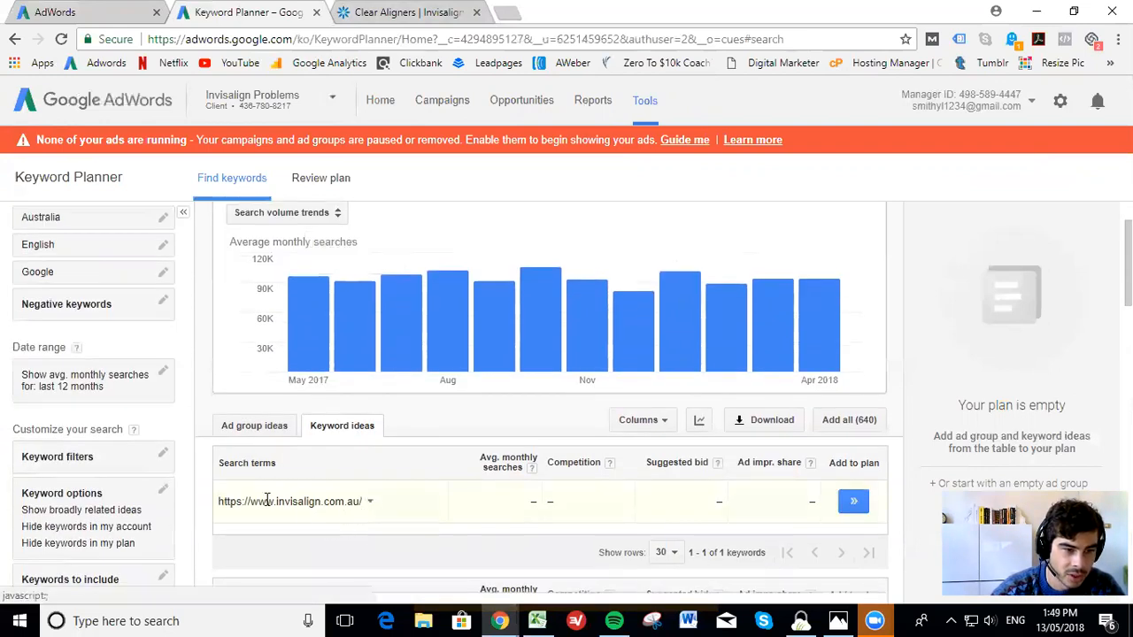
{"action": "scroll", "coordinate": [329, 476], "scroll_direction": "down", "scroll_amount": 5}
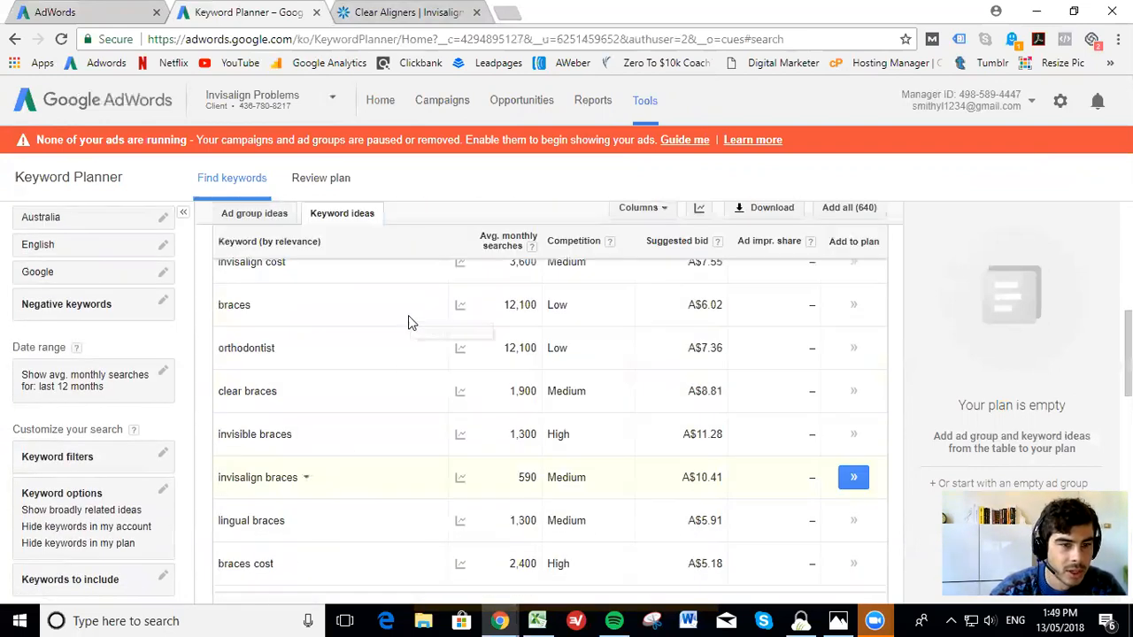
{"action": "scroll", "coordinate": [460, 331], "scroll_direction": "up", "scroll_amount": 1}
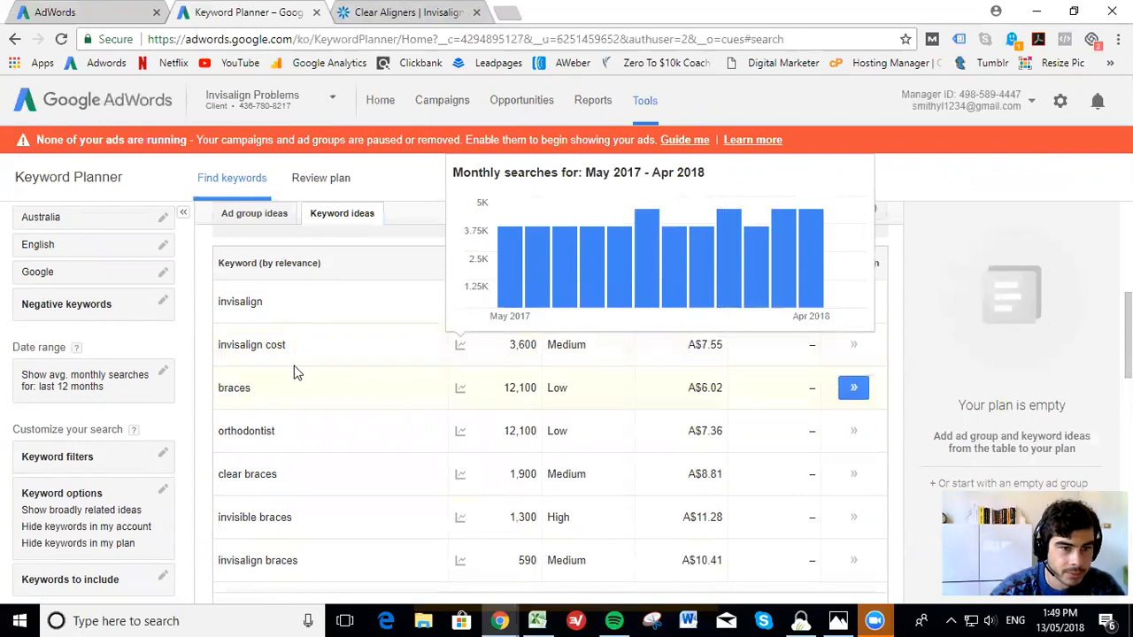
{"action": "left_click", "coordinate": [509, 268]}
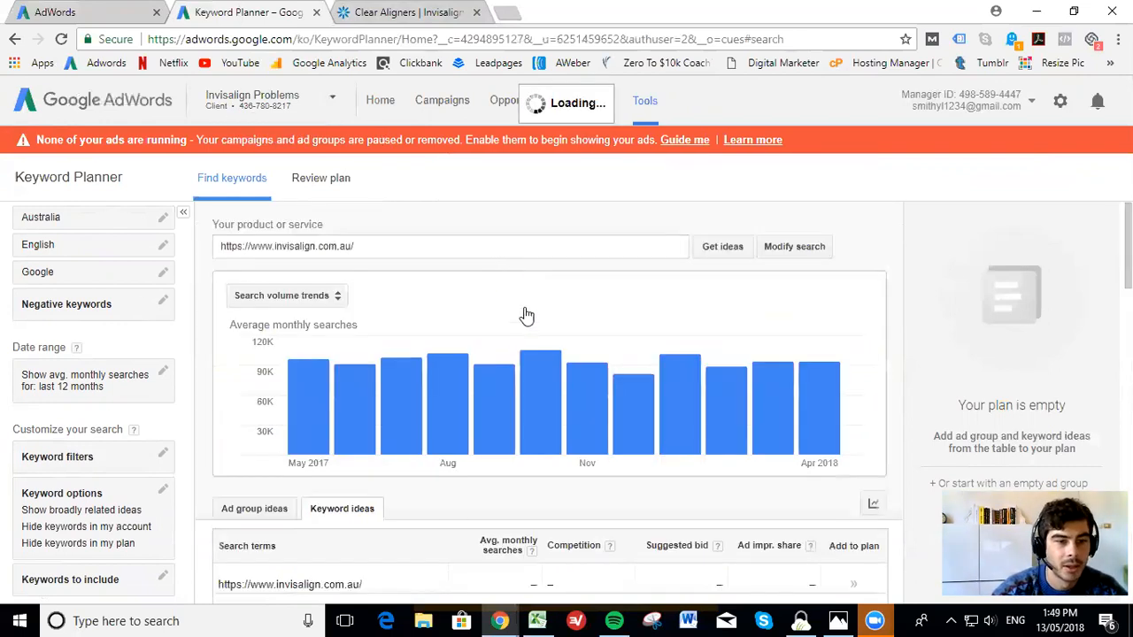
Review the sorted keyword ideas, then download them as an Excel CSV file and open it in Excel
{"action": "scroll", "coordinate": [546, 328], "scroll_direction": "down", "scroll_amount": 3}
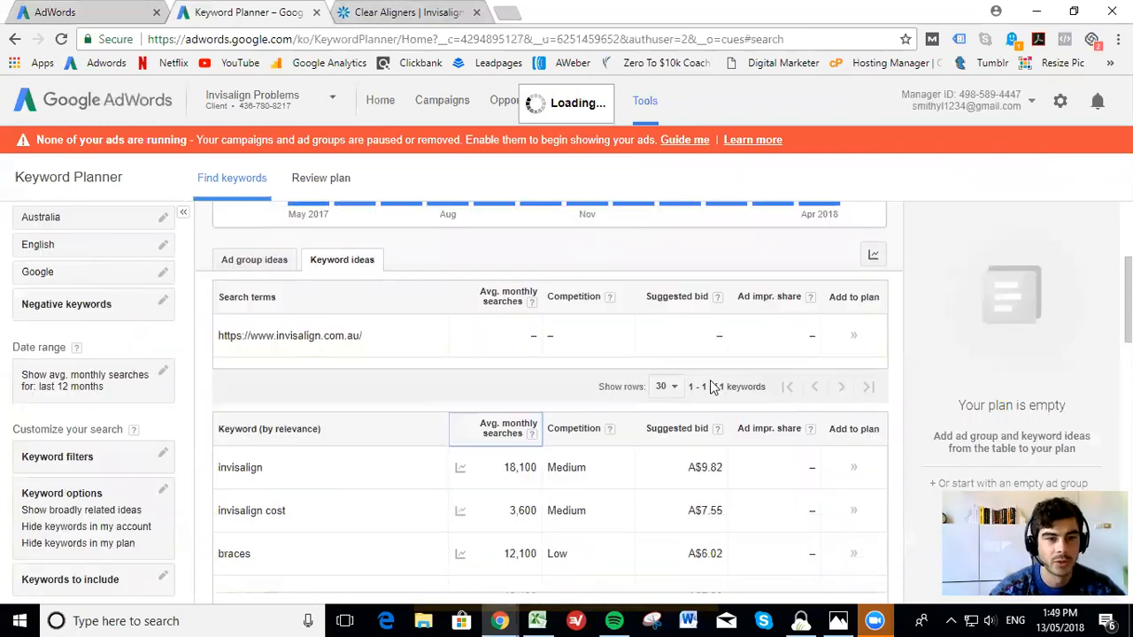
{"action": "scroll", "coordinate": [700, 403], "scroll_direction": "down", "scroll_amount": 1}
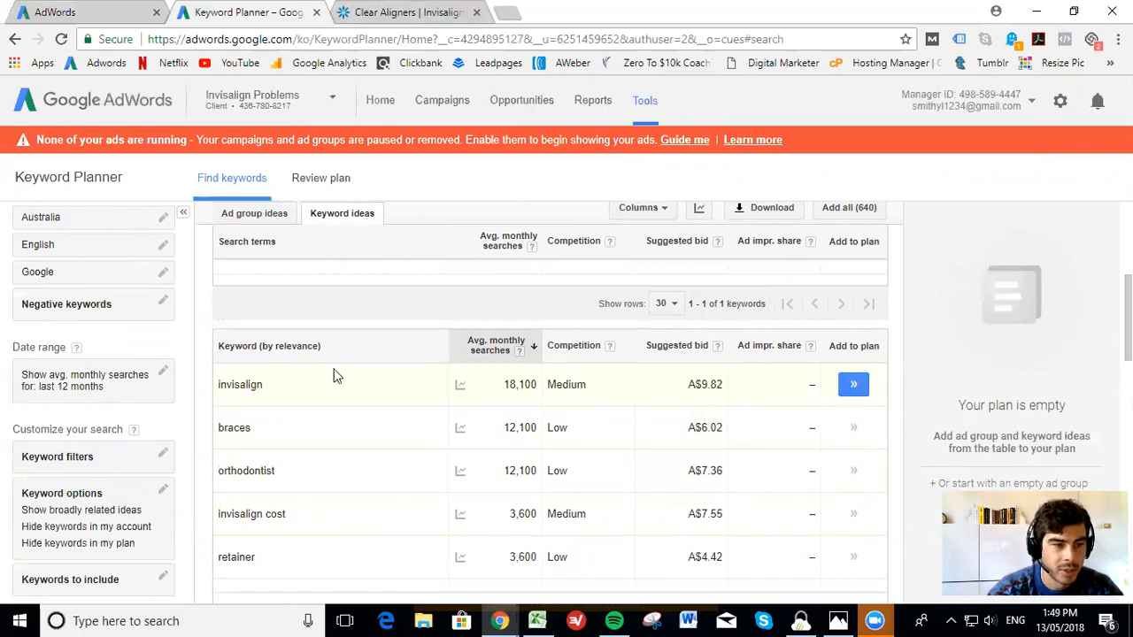
{"action": "scroll", "coordinate": [330, 478], "scroll_direction": "down", "scroll_amount": 5}
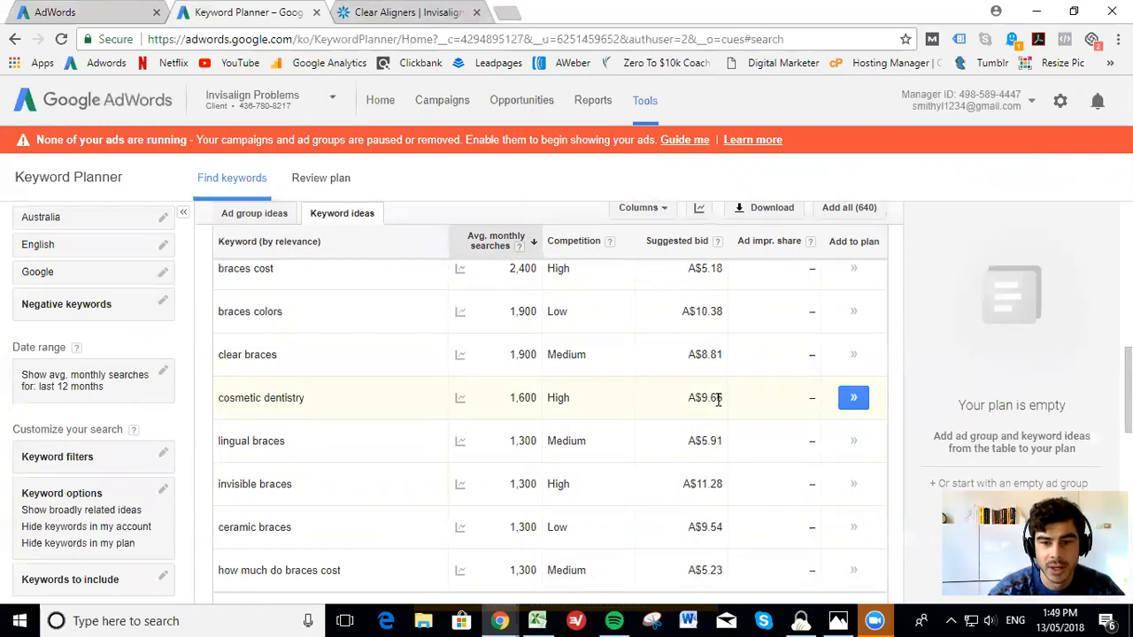
{"action": "scroll", "coordinate": [279, 362], "scroll_direction": "up", "scroll_amount": 1}
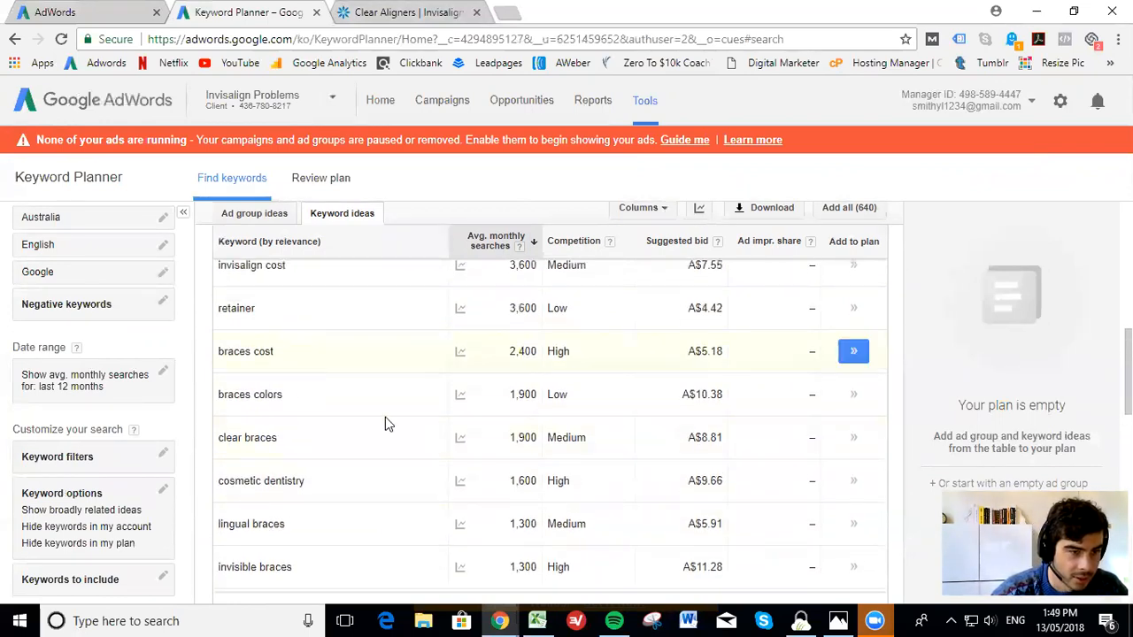
{"action": "scroll", "coordinate": [334, 377], "scroll_direction": "up", "scroll_amount": 1}
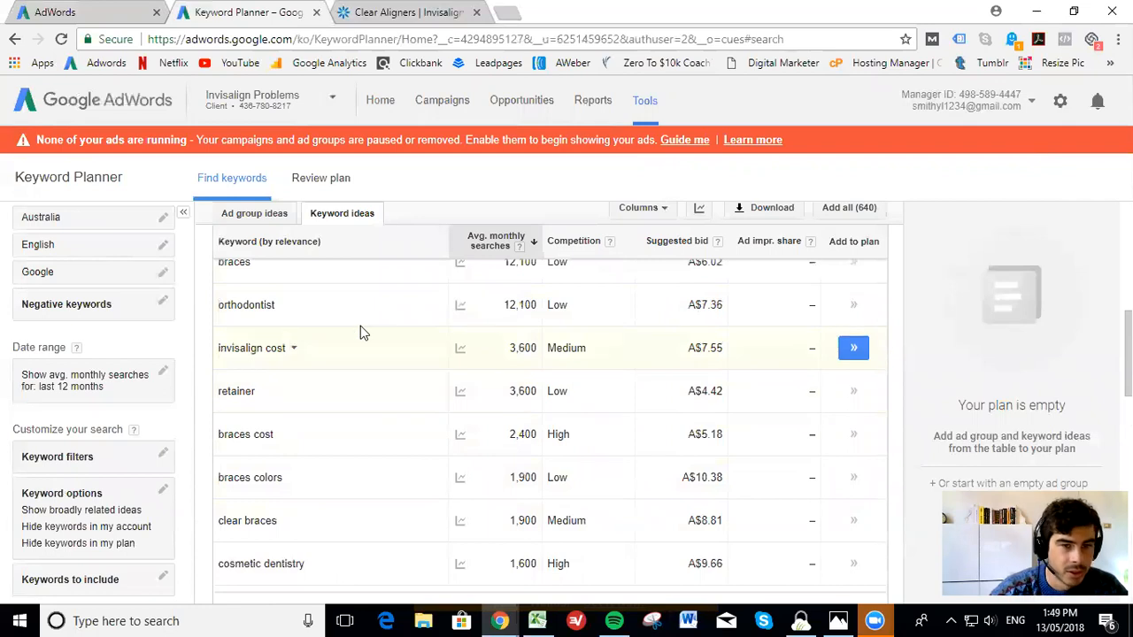
{"action": "scroll", "coordinate": [504, 354], "scroll_direction": "up", "scroll_amount": 4}
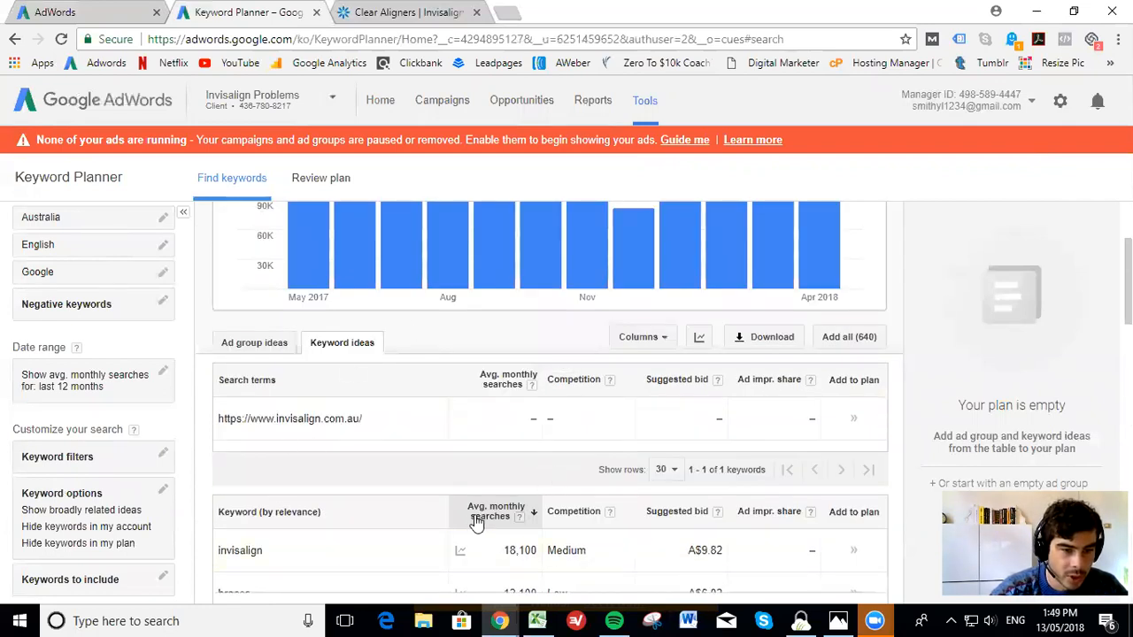
{"action": "left_click", "coordinate": [750, 340]}
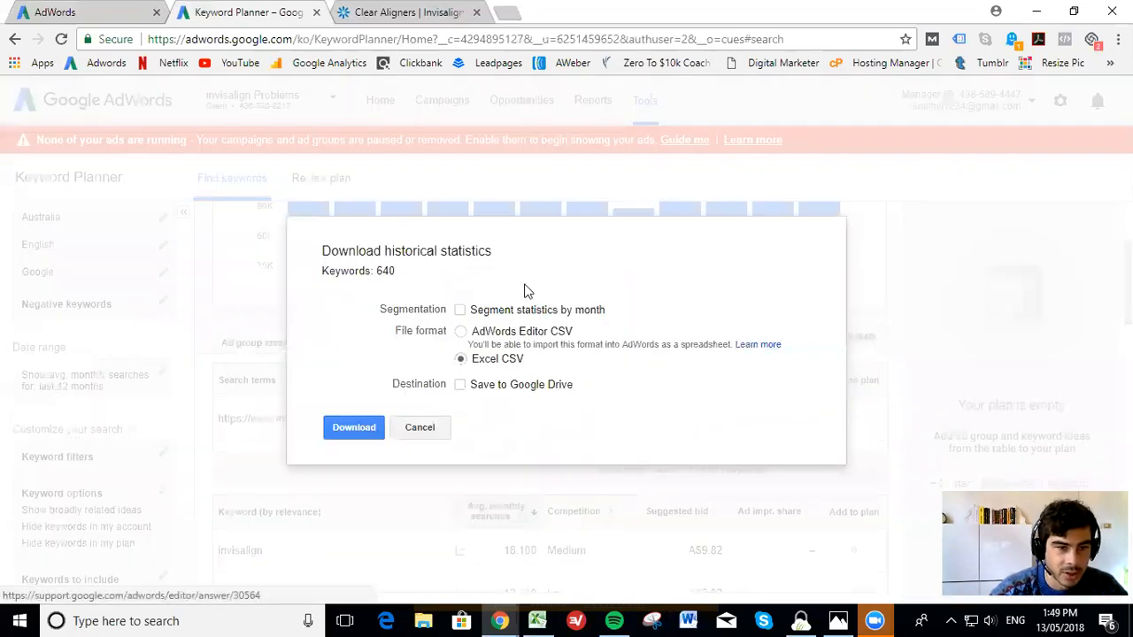
{"action": "left_click", "coordinate": [353, 430]}
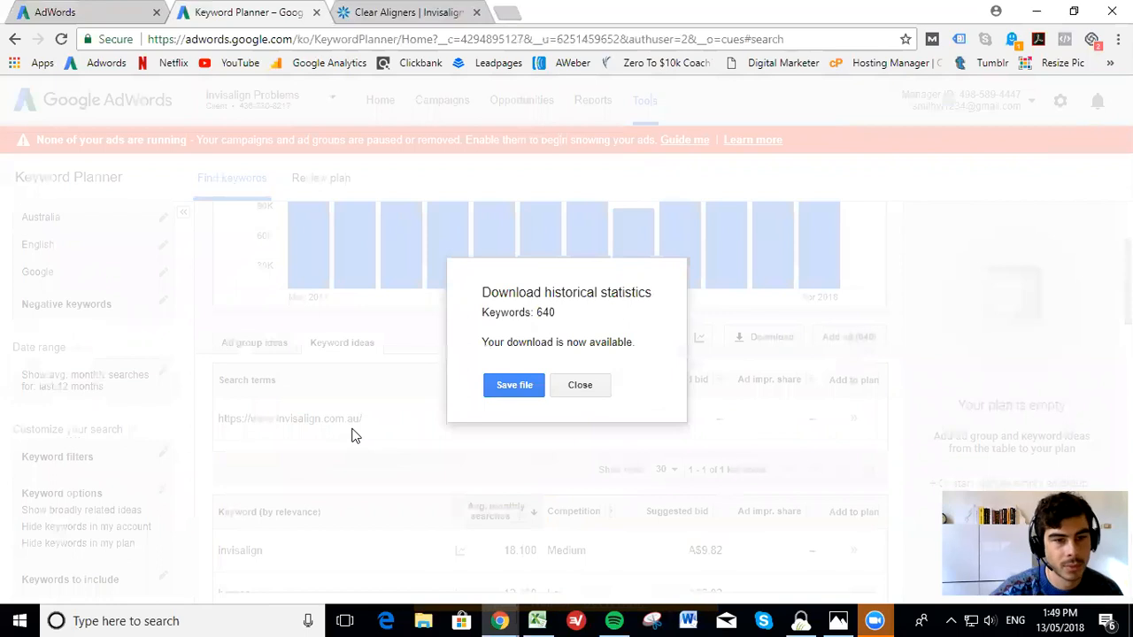
{"action": "left_click", "coordinate": [520, 390]}
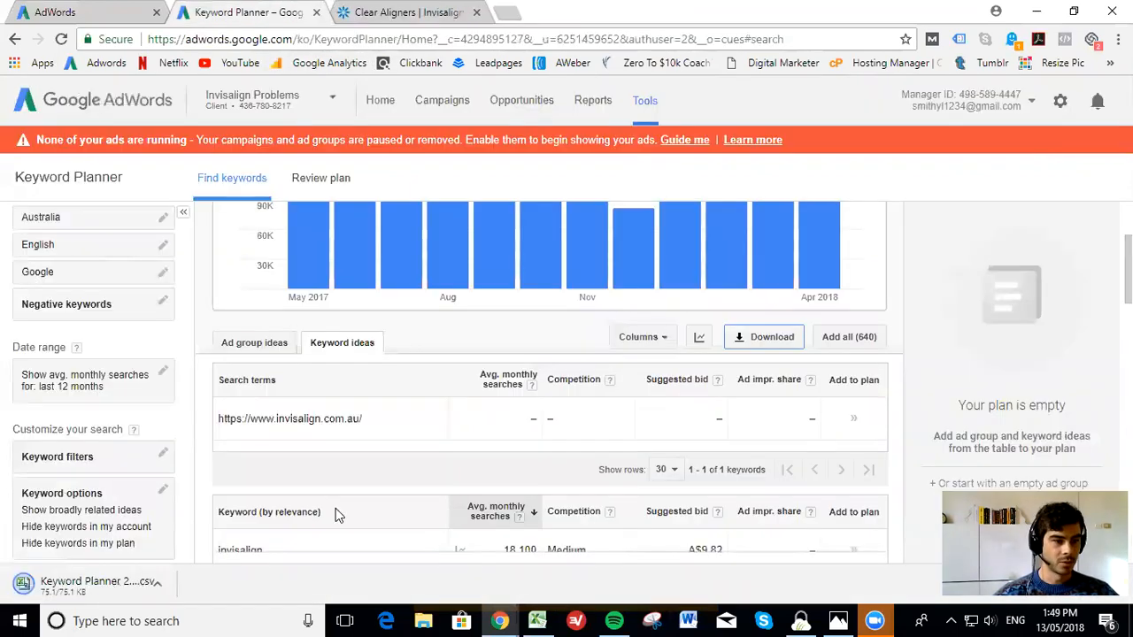
{"action": "left_click", "coordinate": [144, 586]}
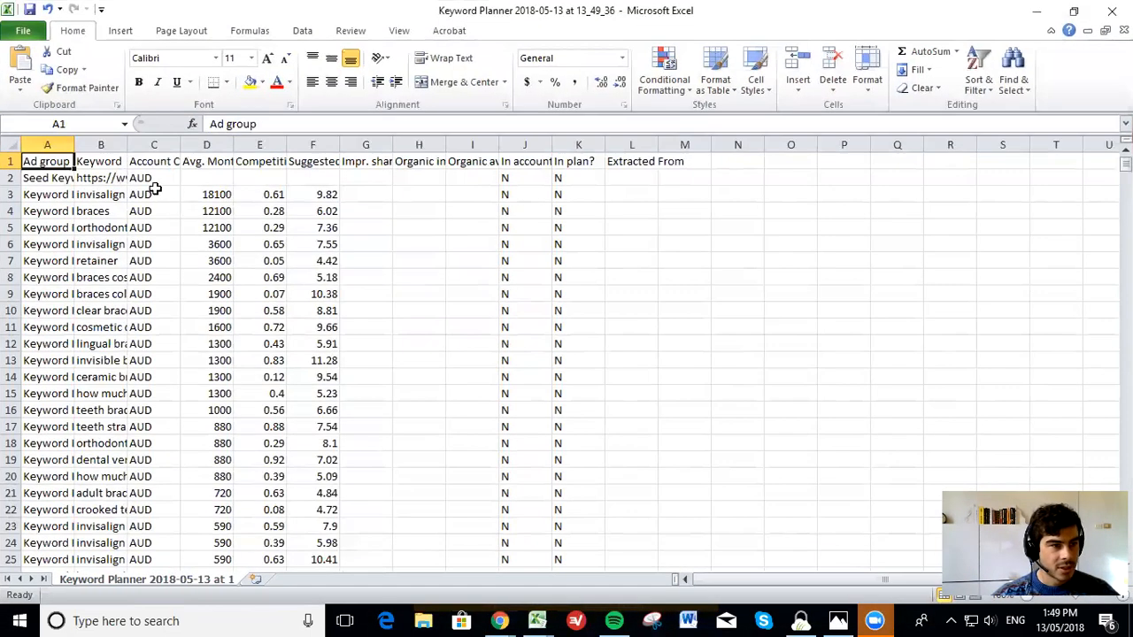
Delete the Ad group and Account Currency columns from the keyword sheet
{"action": "double_click", "coordinate": [74, 145]}
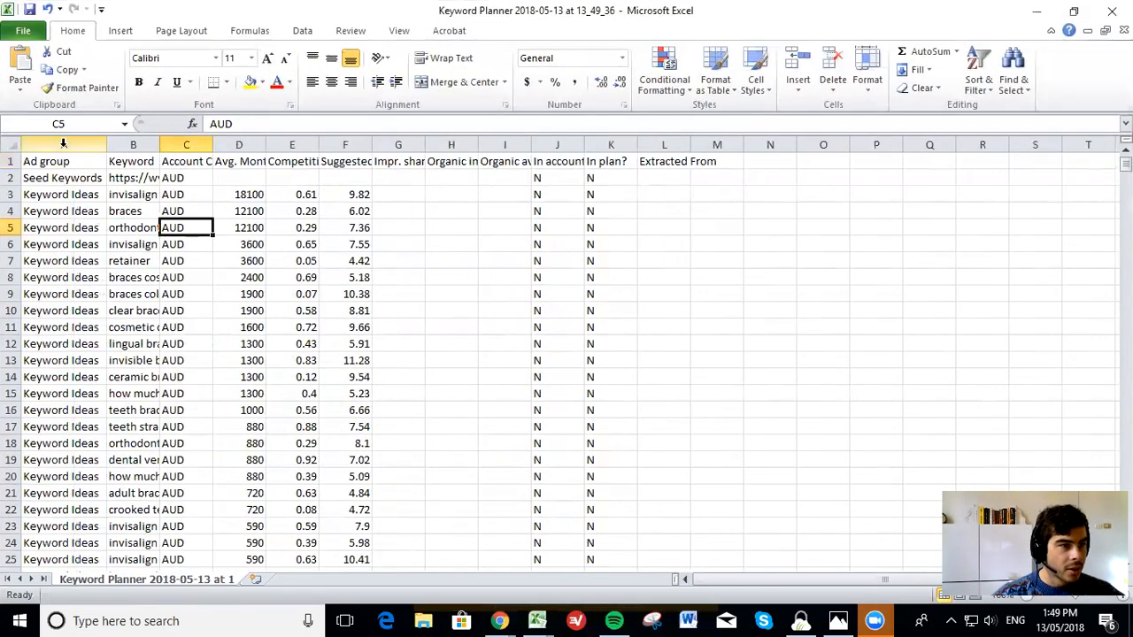
{"action": "right_click", "coordinate": [68, 146]}
{"action": "left_click", "coordinate": [155, 268]}
{"action": "left_click", "coordinate": [155, 263]}
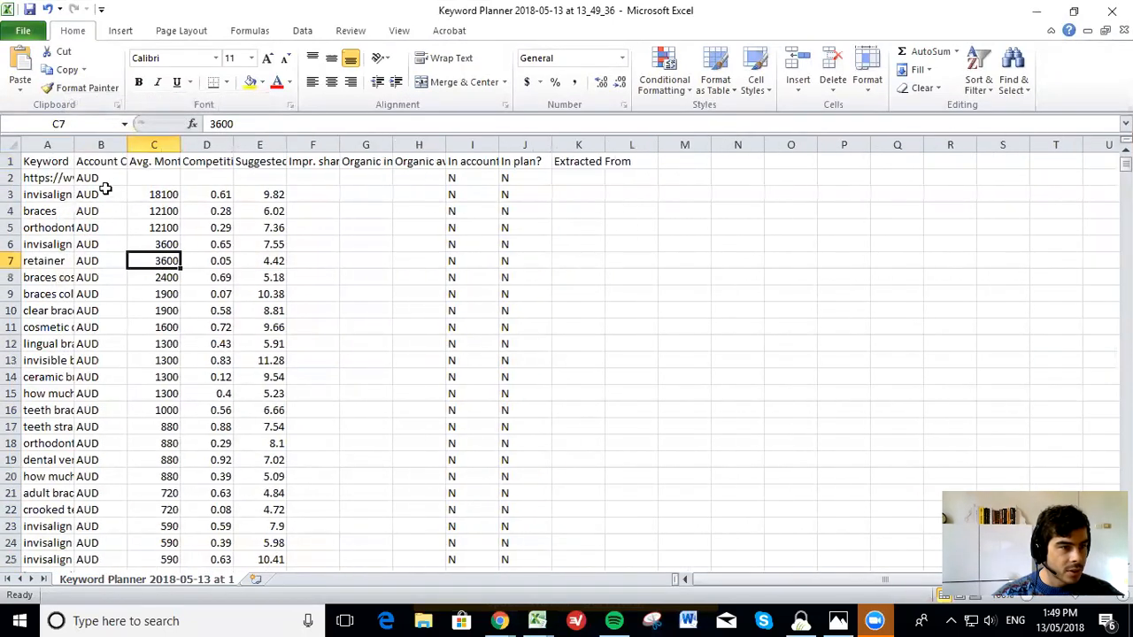
{"action": "left_click", "coordinate": [102, 141]}
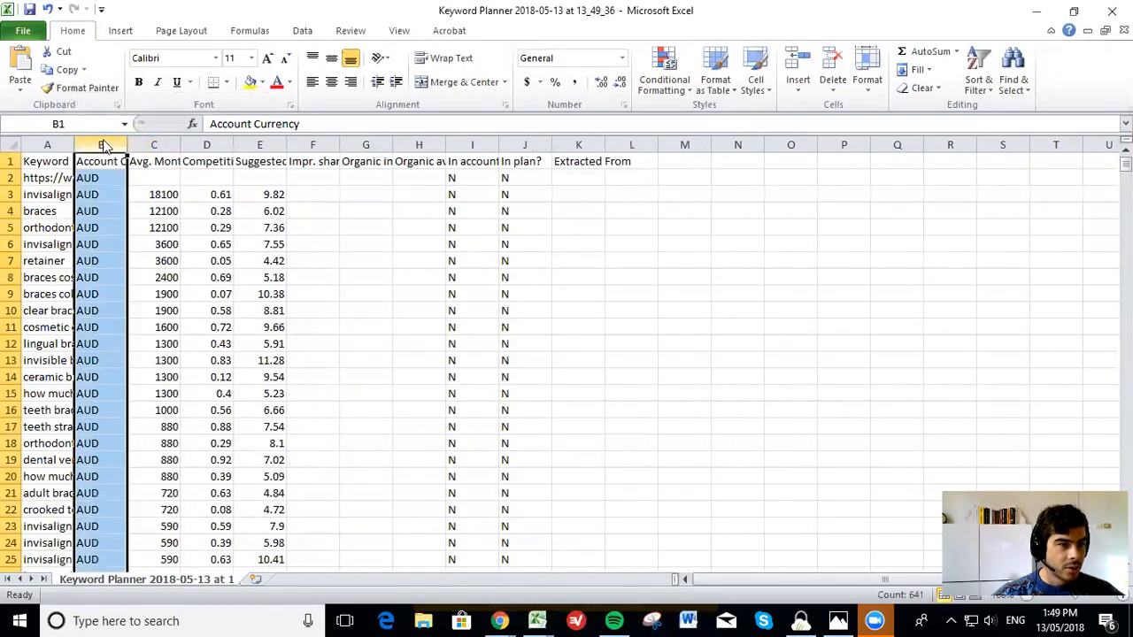
{"action": "right_click", "coordinate": [102, 142]}
{"action": "left_click", "coordinate": [151, 271]}
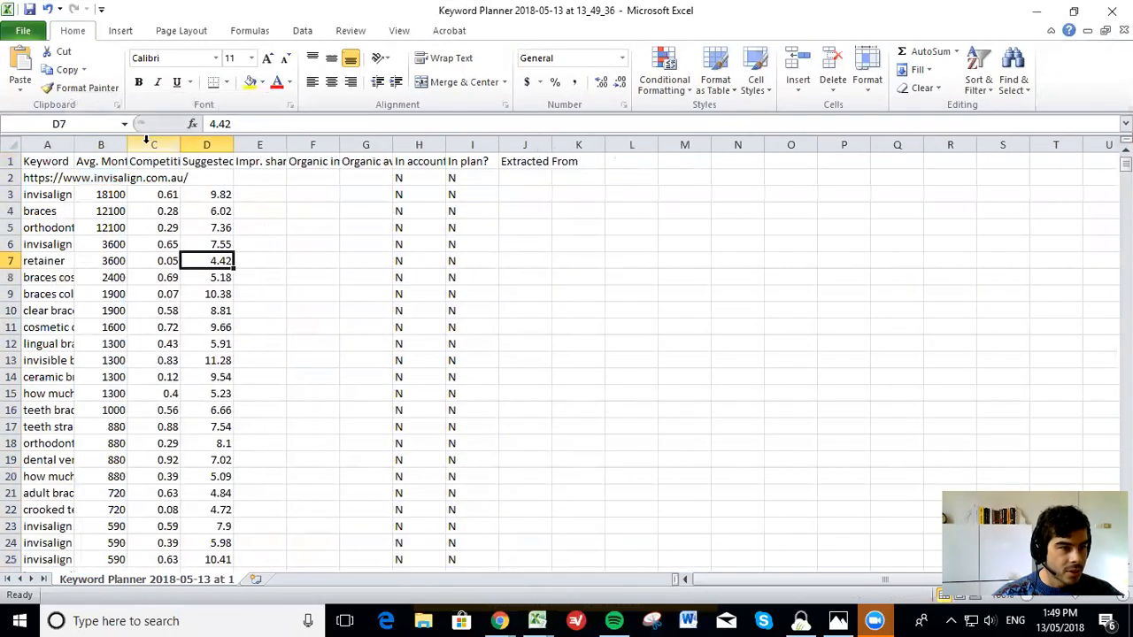
Delete all columns from Competition through Extracted From
{"action": "left_click_drag", "start_coordinate": [146, 143], "coordinate": [726, 144]}
{"action": "right_click", "coordinate": [449, 274]}
{"action": "left_click", "coordinate": [491, 400]}
{"action": "left_click", "coordinate": [206, 294]}
Fit the widths of the Keyword and Avg. Monthly Searches columns to their contents
{"action": "double_click", "coordinate": [70, 144]}
{"action": "left_click", "coordinate": [278, 217]}
{"action": "left_click", "coordinate": [235, 162]}
{"action": "double_click", "coordinate": [375, 143]}
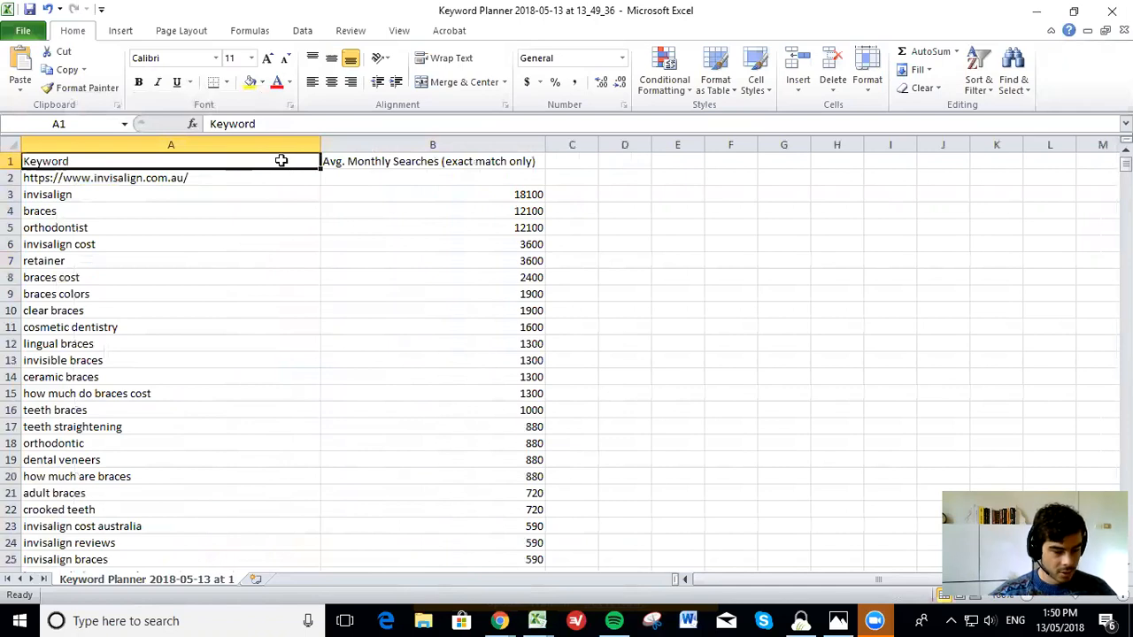
Add filters to the header row and delete row 2 containing the Invisalign website URL
{"action": "key", "text": "shift+Right"}
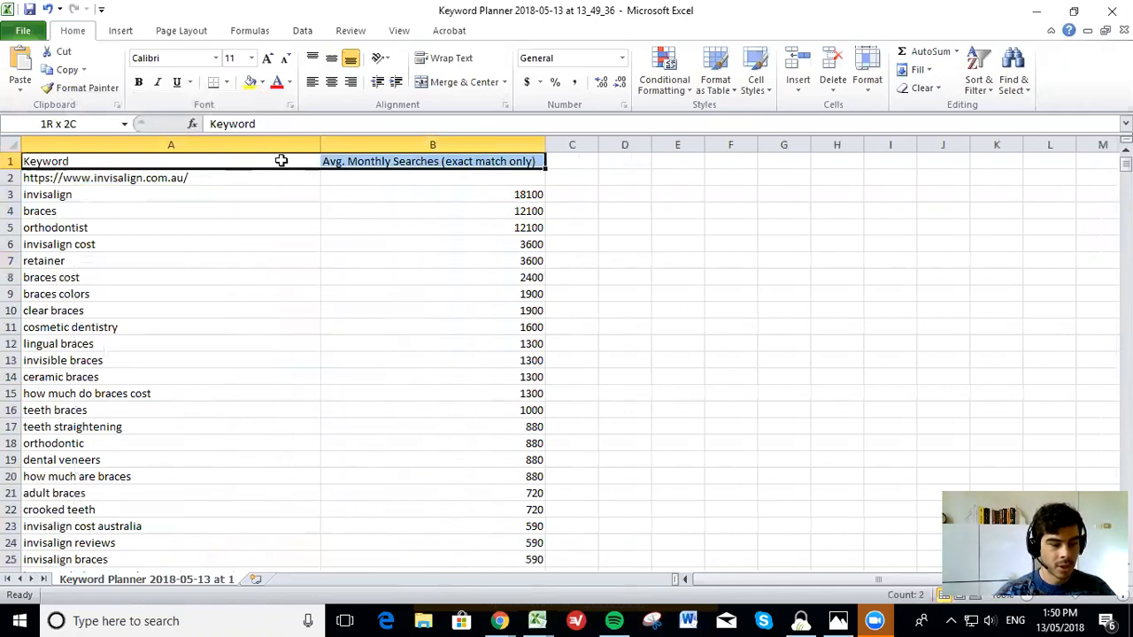
{"action": "left_click", "coordinate": [433, 223]}
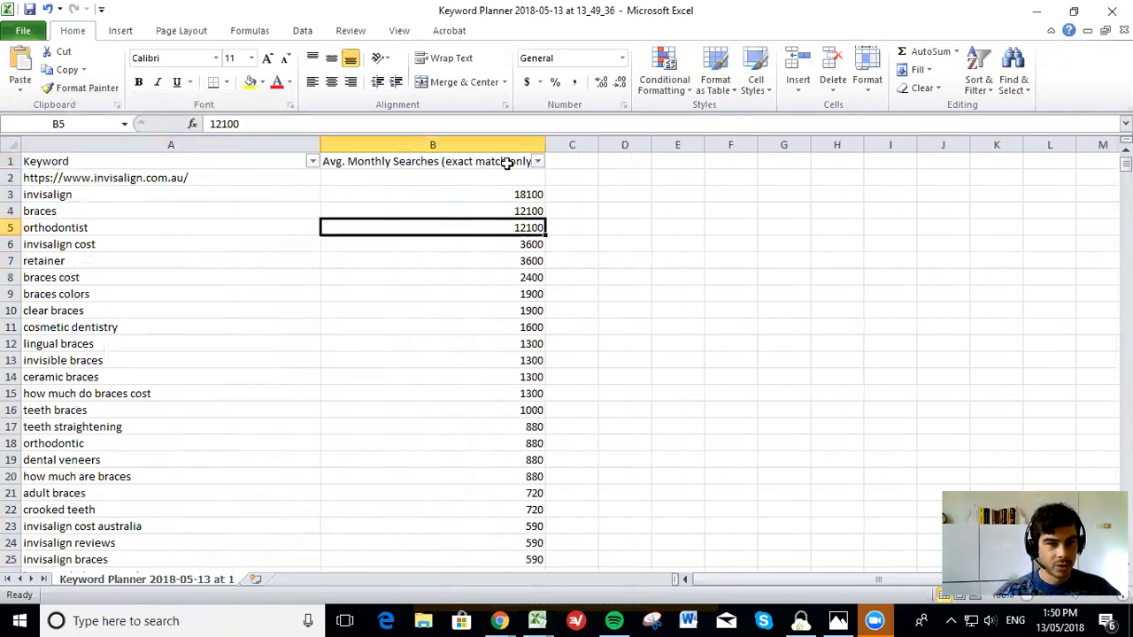
{"action": "right_click", "coordinate": [12, 178]}
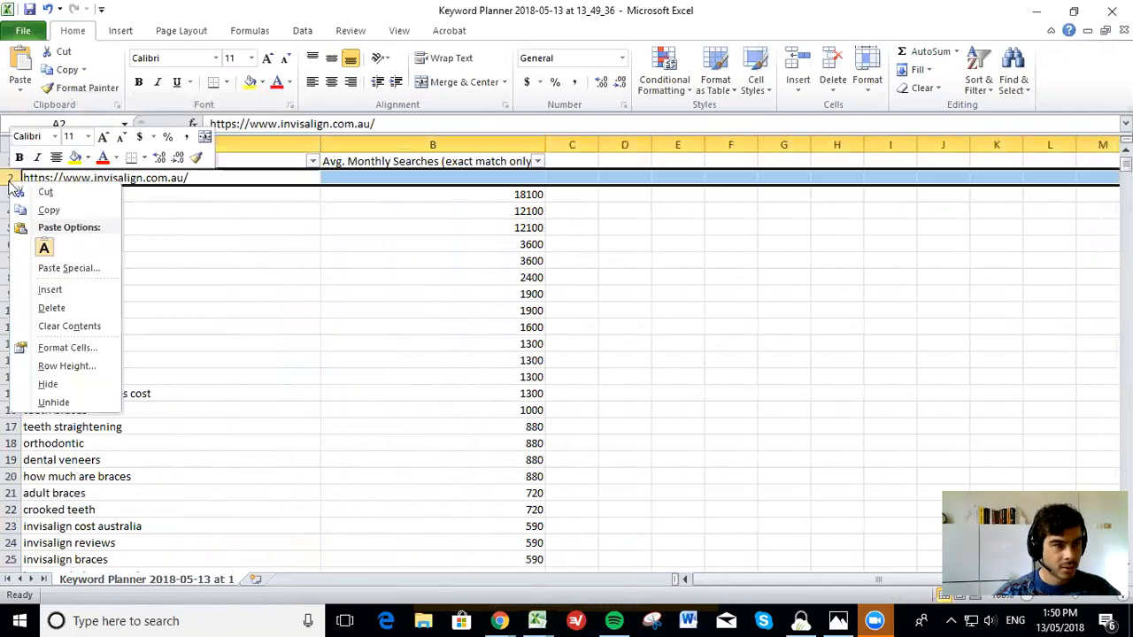
{"action": "left_click", "coordinate": [51, 303]}
Sort the keywords by Avg. Monthly Searches from largest to smallest and look through the list
{"action": "left_click", "coordinate": [536, 161]}
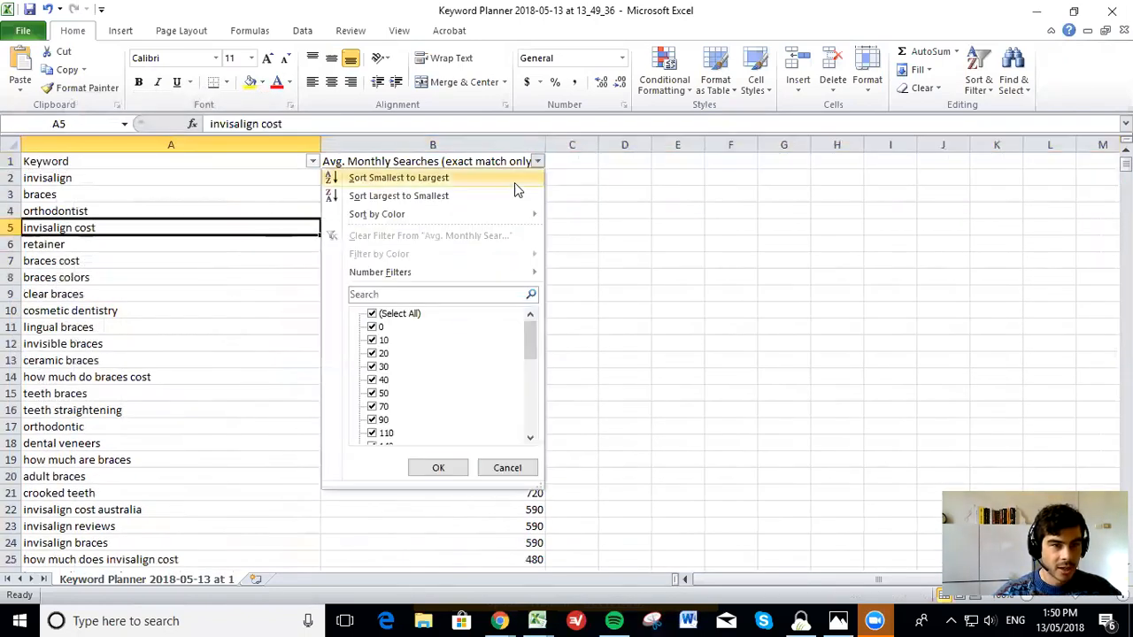
{"action": "left_click", "coordinate": [397, 201]}
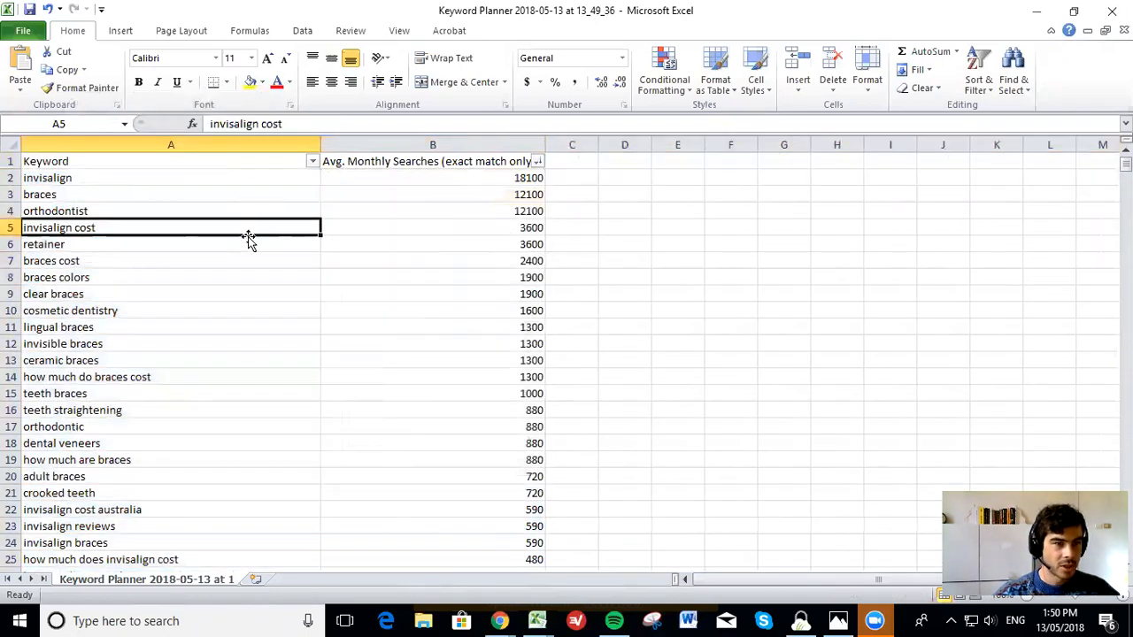
{"action": "left_click", "coordinate": [183, 180]}
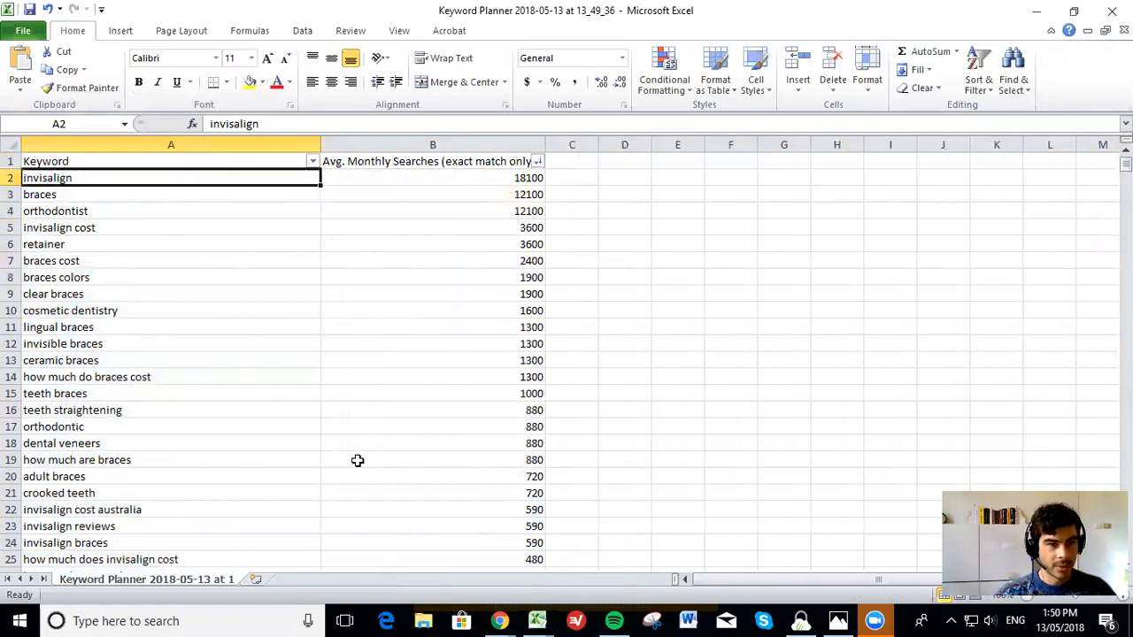
{"action": "scroll", "coordinate": [130, 293], "scroll_direction": "down", "scroll_amount": 4}
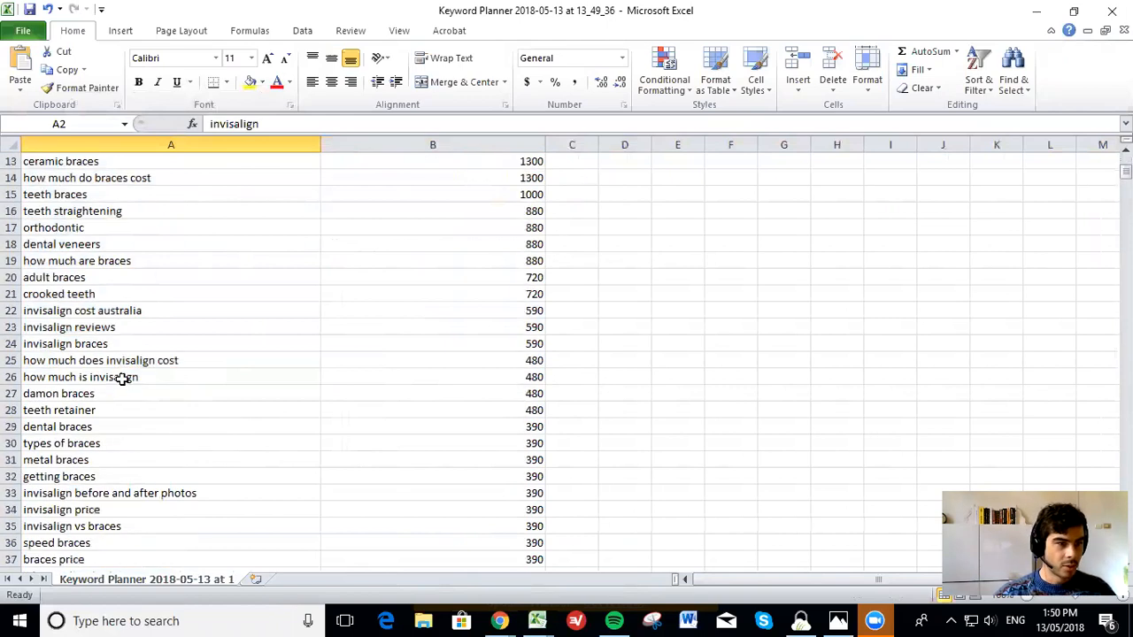
{"action": "scroll", "coordinate": [124, 380], "scroll_direction": "down", "scroll_amount": 4}
{"action": "scroll", "coordinate": [133, 376], "scroll_direction": "up", "scroll_amount": 8}
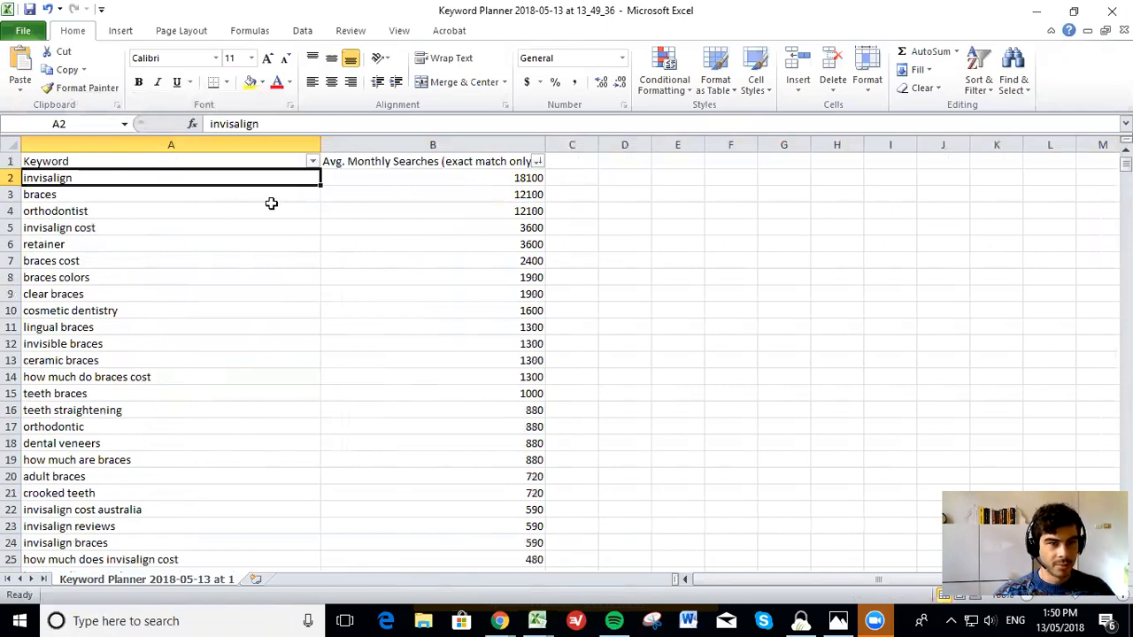
Delete the Avg. Monthly Searches column from the keyword sheet
{"action": "left_click", "coordinate": [396, 146]}
{"action": "right_click", "coordinate": [398, 146]}
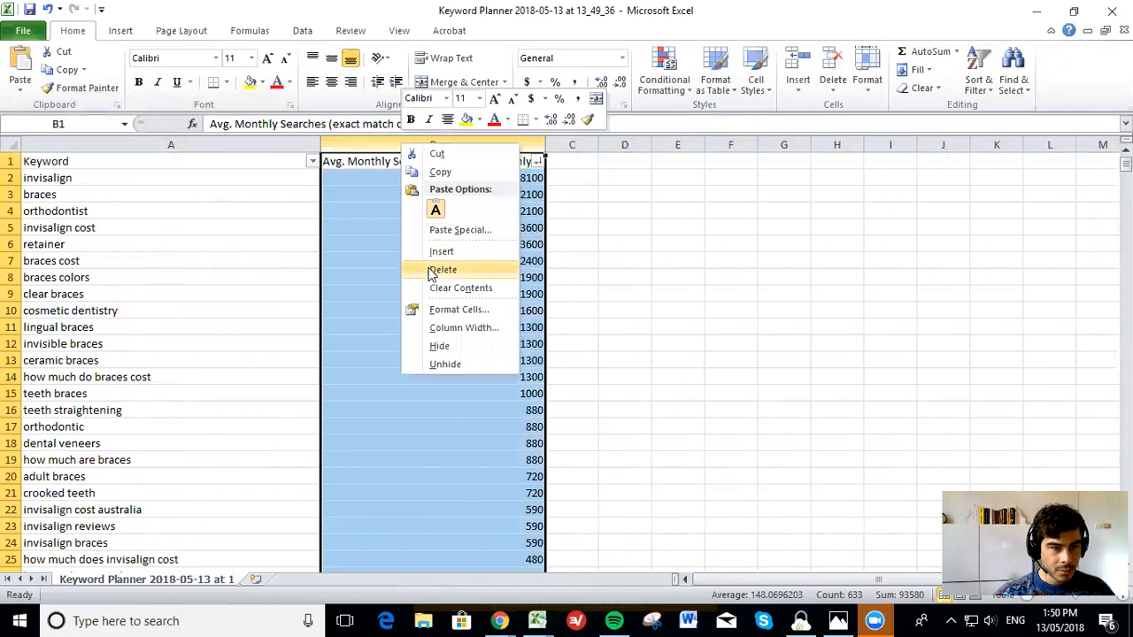
{"action": "left_click", "coordinate": [438, 273]}
{"action": "left_click", "coordinate": [234, 276]}
Enter the formula =A2&"," in cell B2 to append a comma to the first keyword
{"action": "left_click", "coordinate": [181, 177]}
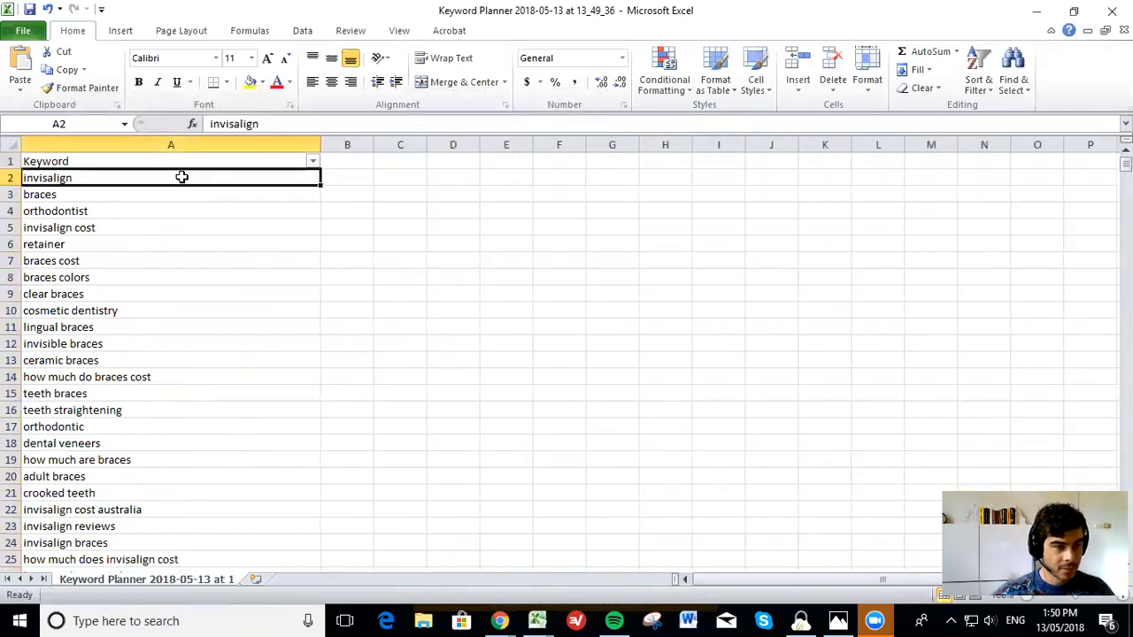
{"action": "key", "text": "Right"}
{"action": "type", "text": "="}
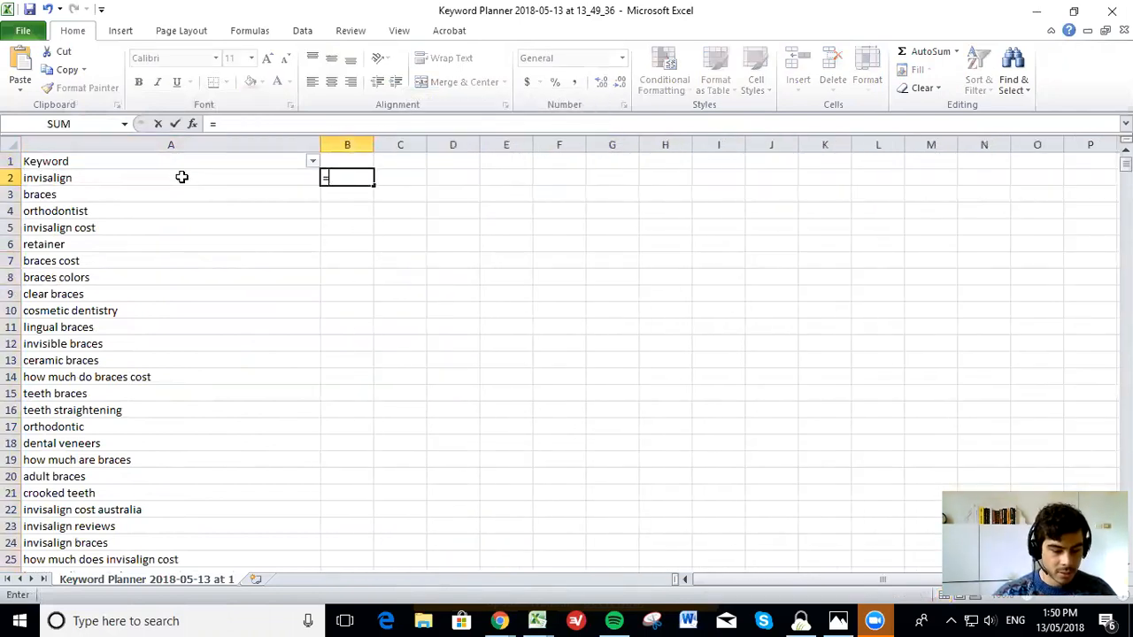
{"action": "left_click", "coordinate": [175, 176]}
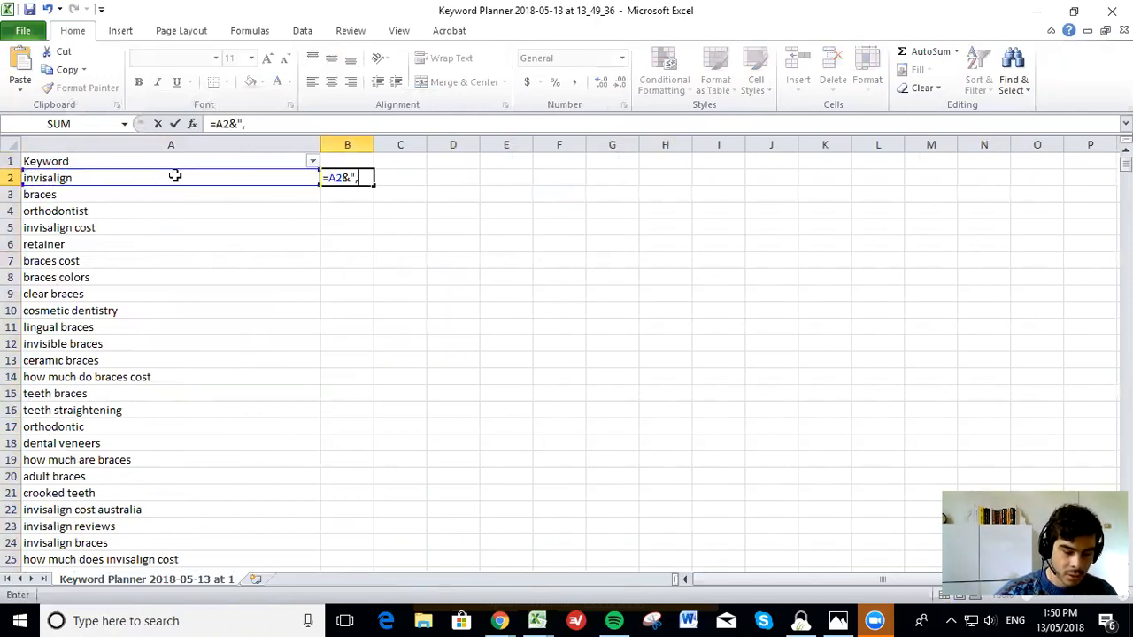
{"action": "key", "text": "Return"}
Fill the B2 formula down beside all keywords and fit column B's width to its contents
{"action": "left_click", "coordinate": [348, 181]}
{"action": "double_click", "coordinate": [374, 185]}
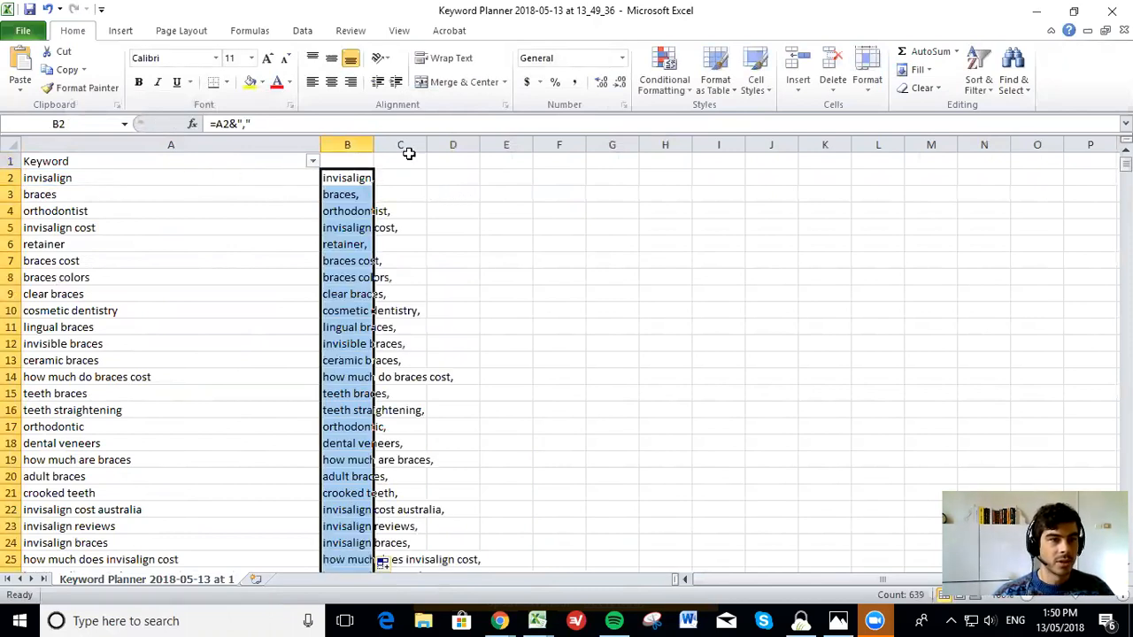
{"action": "double_click", "coordinate": [374, 144]}
{"action": "double_click", "coordinate": [349, 178]}
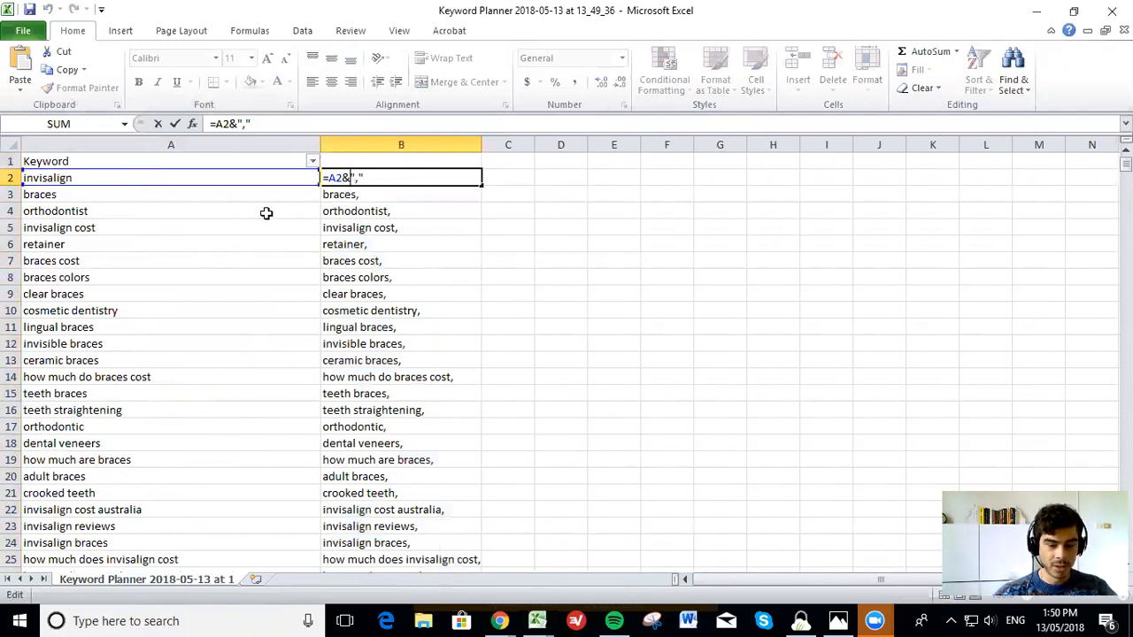
{"action": "left_click", "coordinate": [354, 261]}
{"action": "key", "text": "BackSpace"}
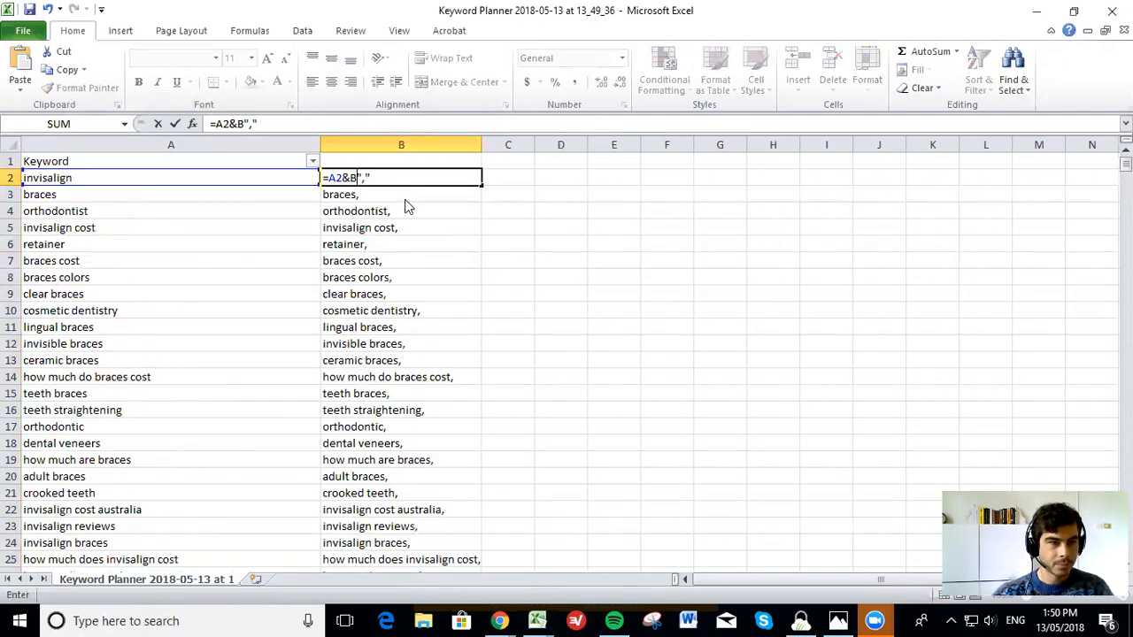
{"action": "key", "text": "Return"}
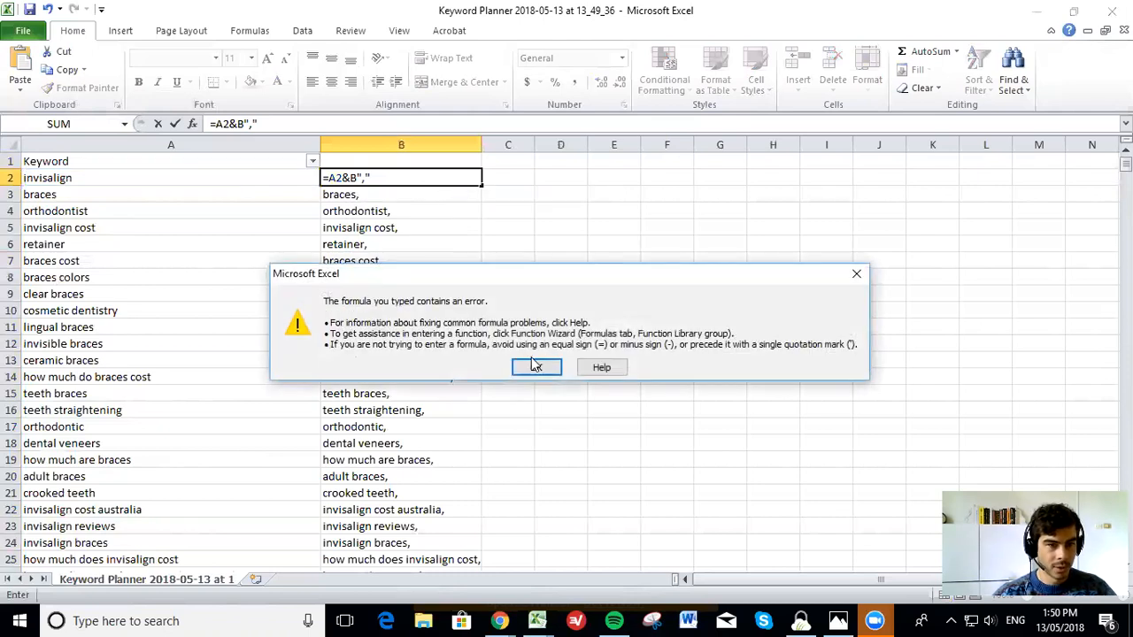
{"action": "left_click", "coordinate": [535, 364]}
{"action": "key", "text": "Escape"}
{"action": "left_click", "coordinate": [536, 329]}
Copy all comma-appended keywords from B2 down and paste them over themselves as values only
{"action": "left_click", "coordinate": [397, 179]}
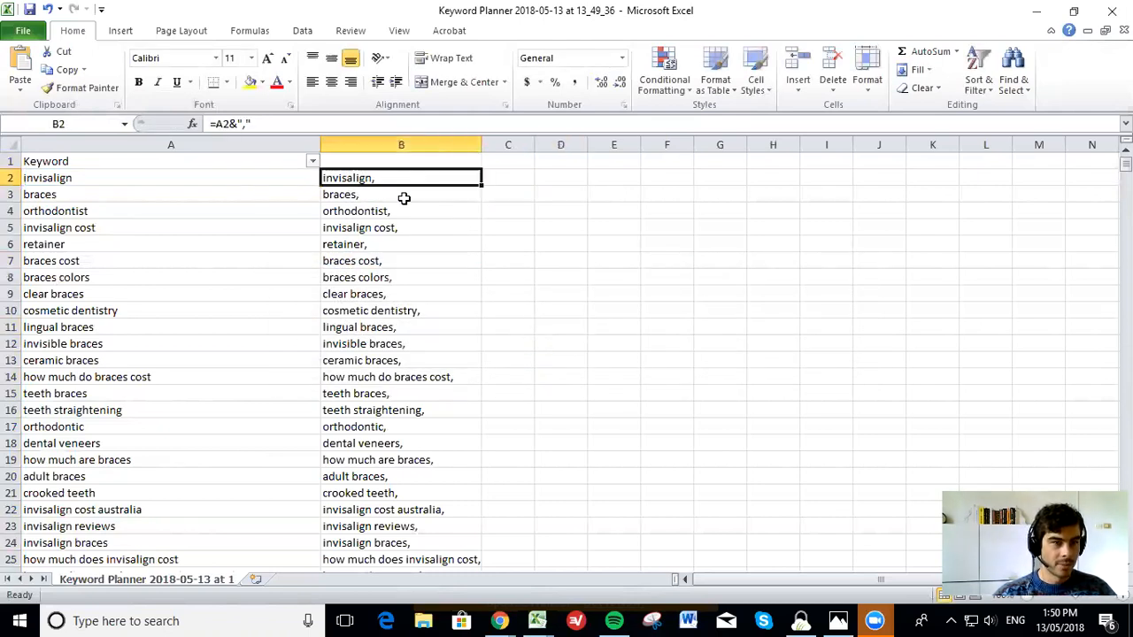
{"action": "left_click_drag", "start_coordinate": [403, 198], "coordinate": [405, 339]}
{"action": "key", "text": "ctrl+shift+Down"}
{"action": "key", "text": "ctrl+c"}
{"action": "scroll", "coordinate": [362, 341], "scroll_direction": "up", "scroll_amount": 4}
{"action": "scroll", "coordinate": [362, 340], "scroll_direction": "up", "scroll_amount": 15}
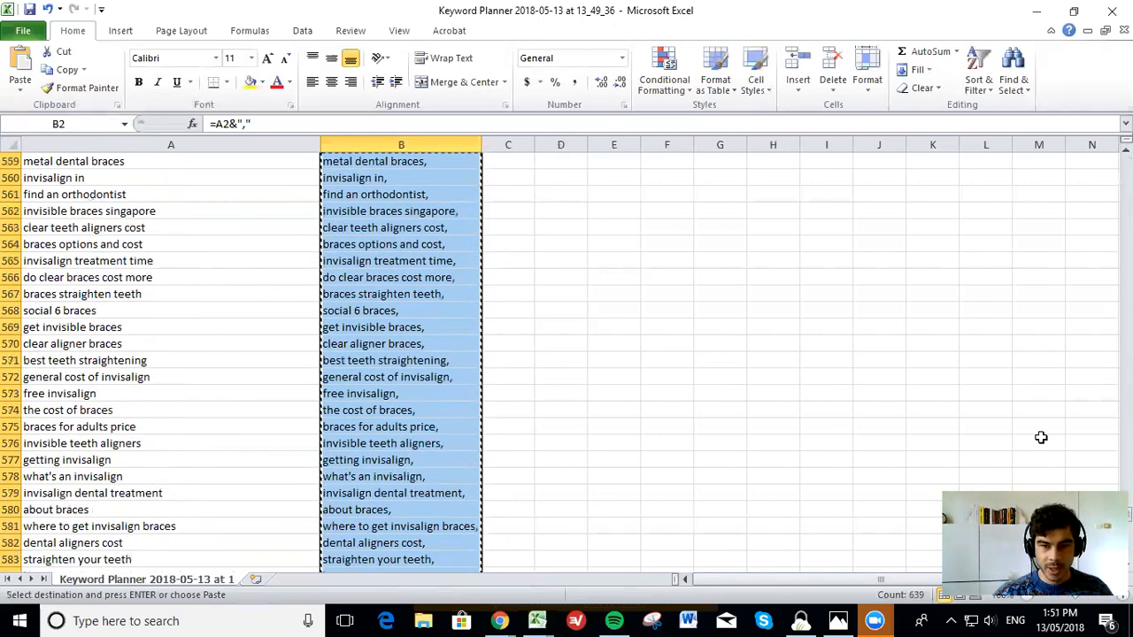
{"action": "scroll", "coordinate": [1040, 437], "scroll_direction": "up", "scroll_amount": 20}
{"action": "left_click", "coordinate": [441, 172]}
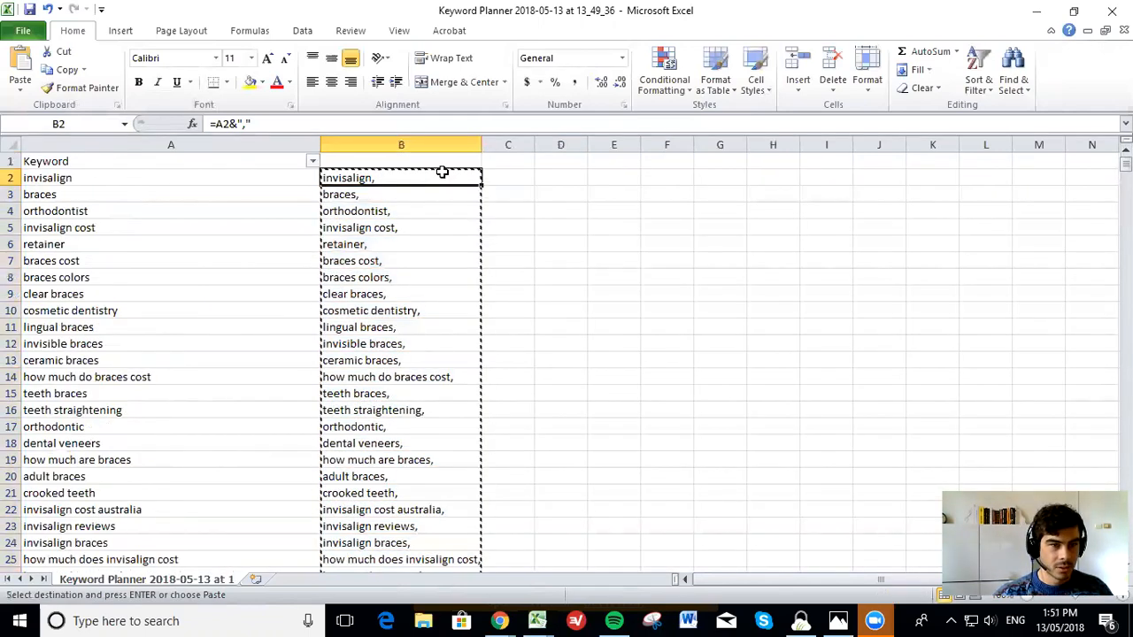
{"action": "right_click", "coordinate": [442, 173]}
{"action": "left_click", "coordinate": [528, 236]}
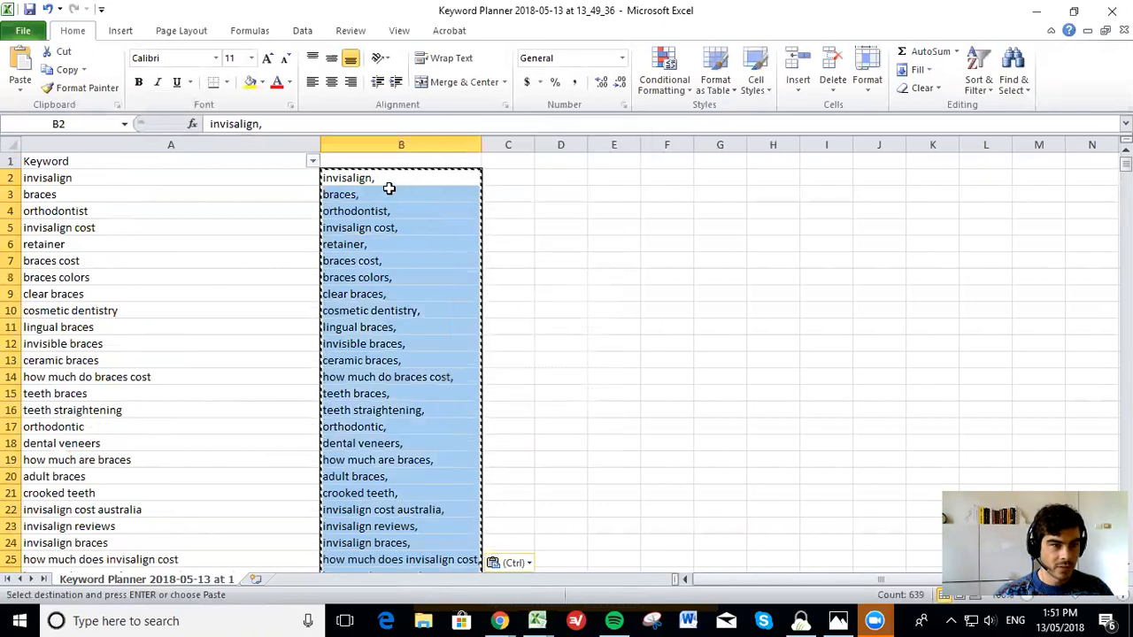
{"action": "key", "text": "ctrl+c"}
{"action": "left_click", "coordinate": [605, 177]}
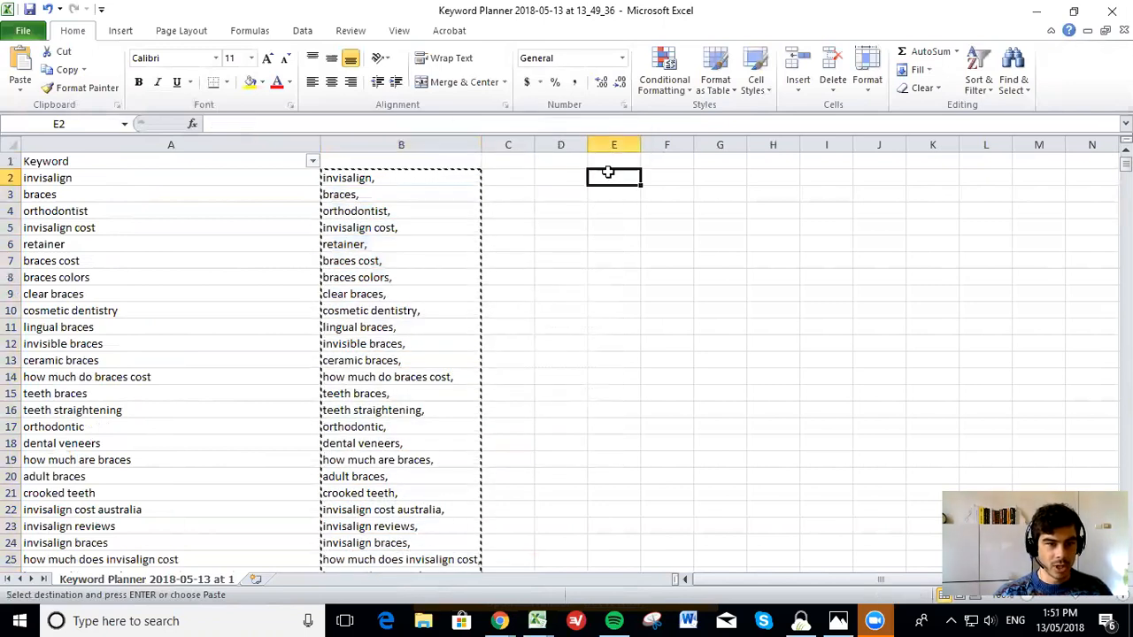
{"action": "key", "text": "Escape"}
{"action": "right_click", "coordinate": [607, 179]}
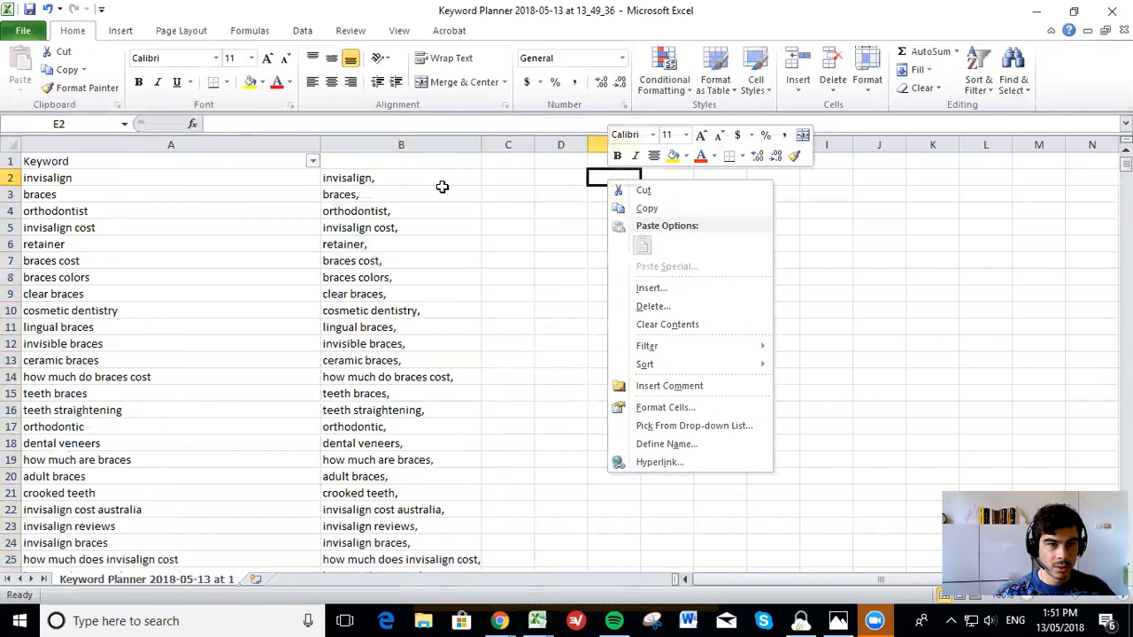
Copy the keywords from B2 down and paste them transposed into a single row starting at D2
{"action": "left_click", "coordinate": [404, 174]}
{"action": "key", "text": "ctrl+shift+Down"}
{"action": "key", "text": "ctrl+c"}
{"action": "scroll", "coordinate": [660, 260], "scroll_direction": "up", "scroll_amount": 15}
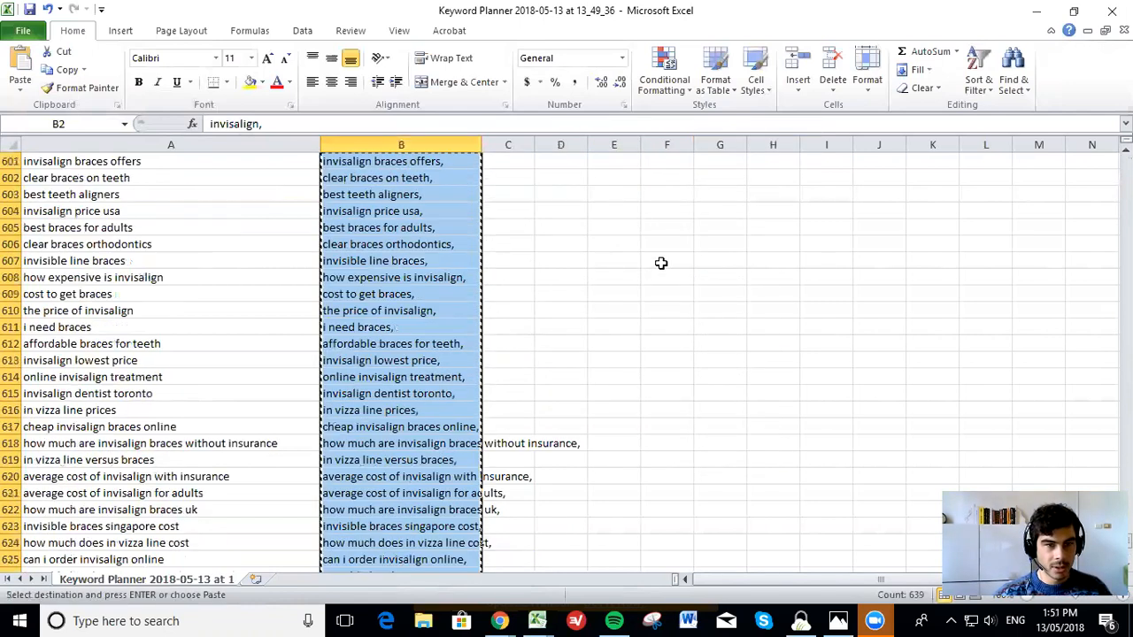
{"action": "scroll", "coordinate": [543, 169], "scroll_direction": "up", "scroll_amount": 20}
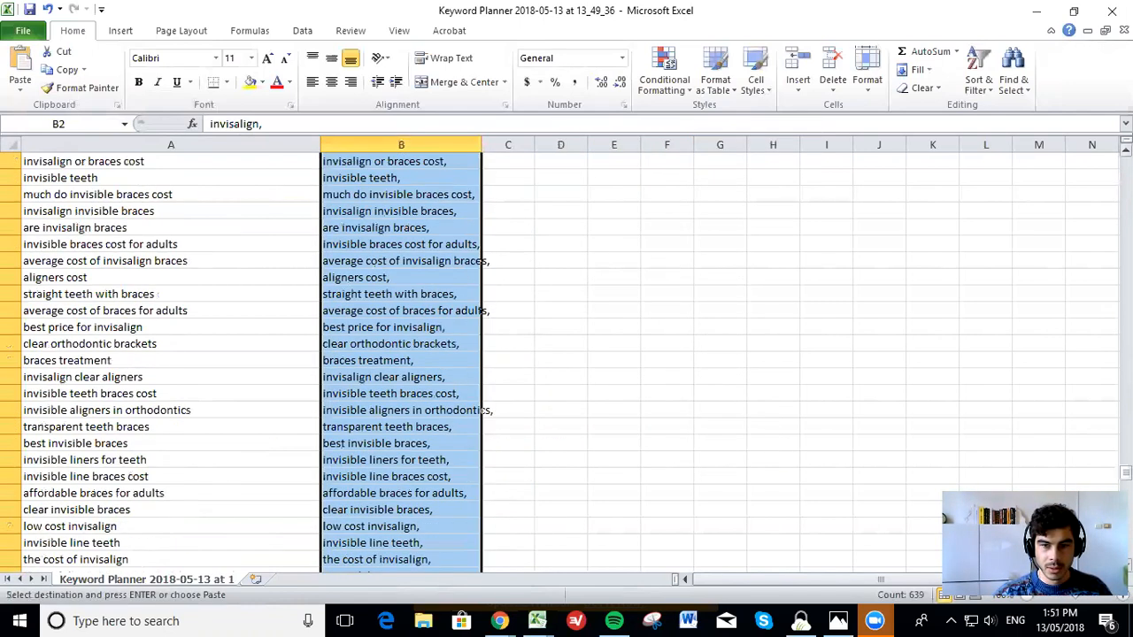
{"action": "right_click", "coordinate": [572, 182]}
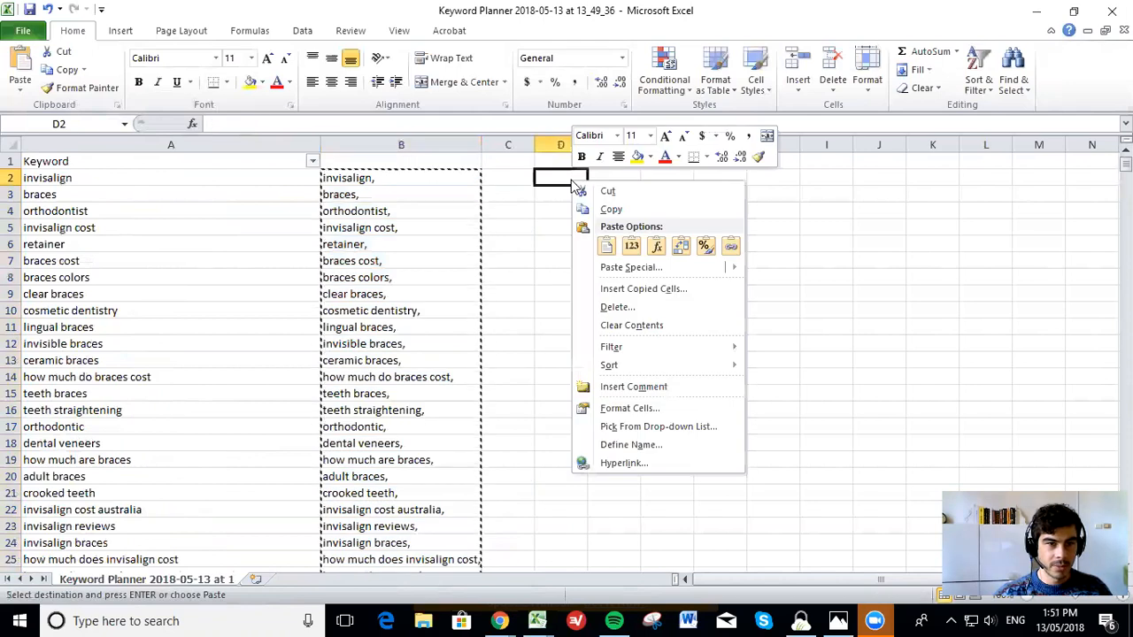
{"action": "left_click", "coordinate": [681, 245]}
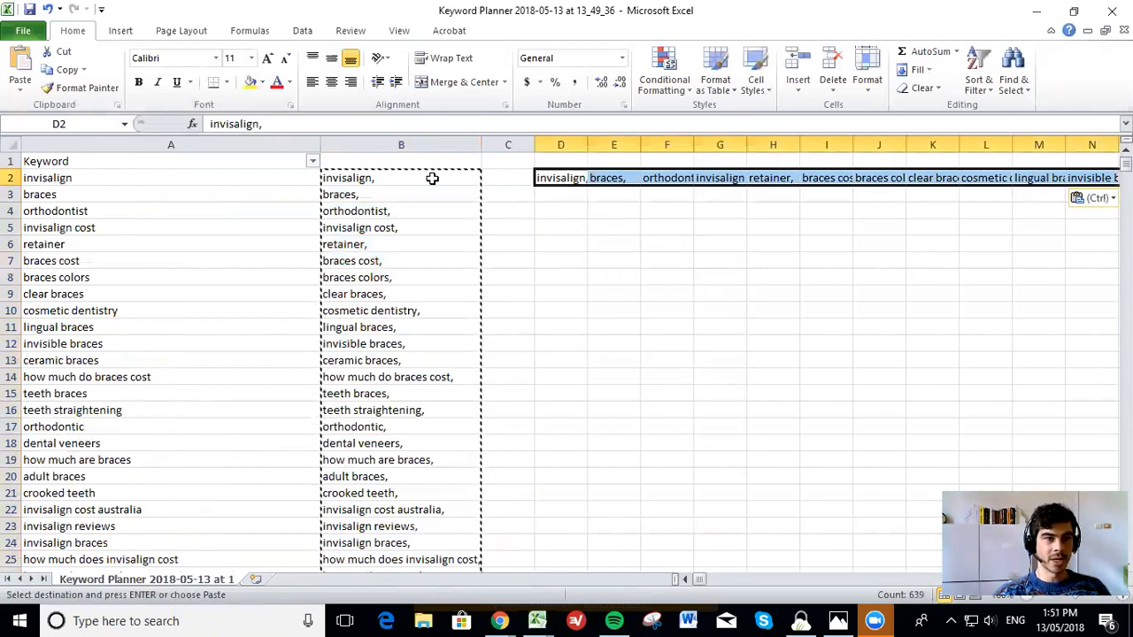
Copy the whole transposed row of keywords from D2 to its last filled cell
{"action": "left_click", "coordinate": [566, 178]}
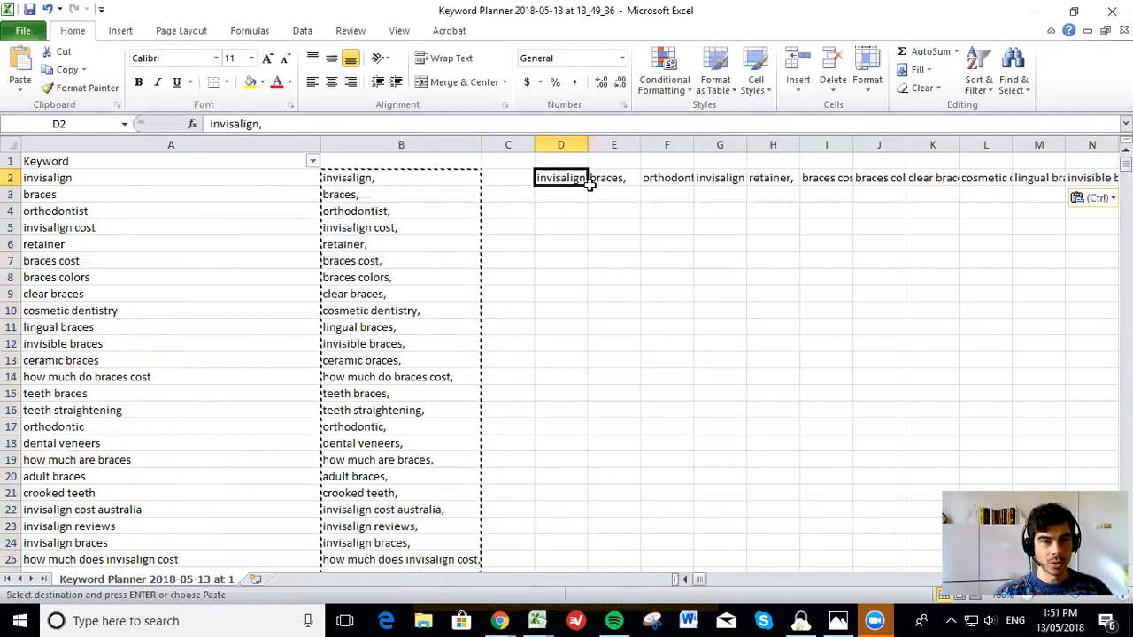
{"action": "left_click", "coordinate": [599, 186]}
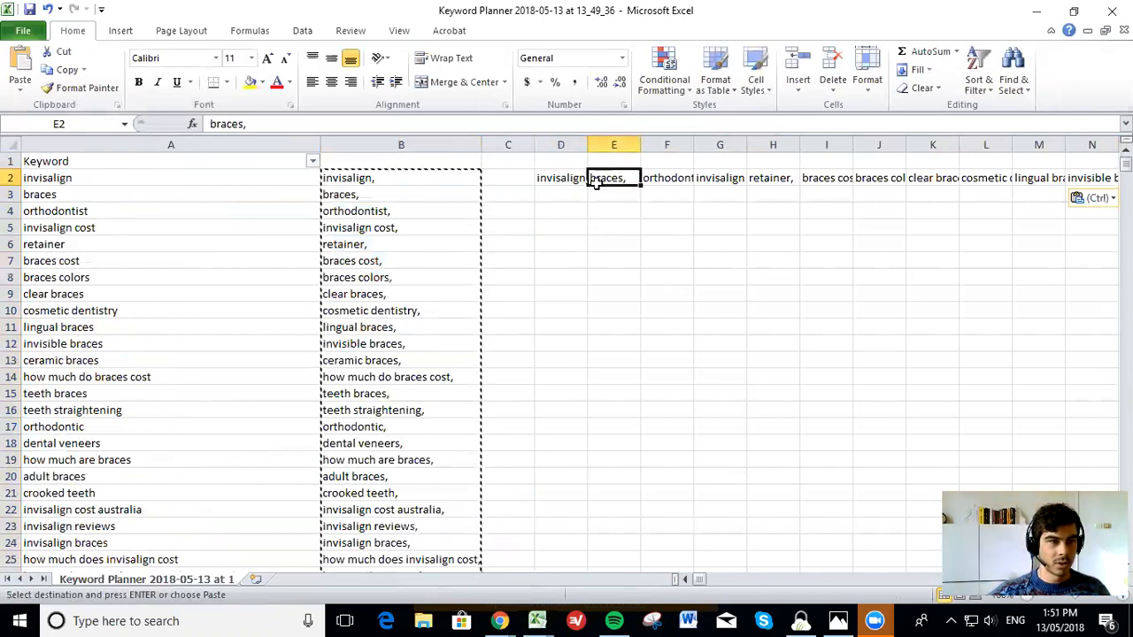
{"action": "key", "text": "Left"}
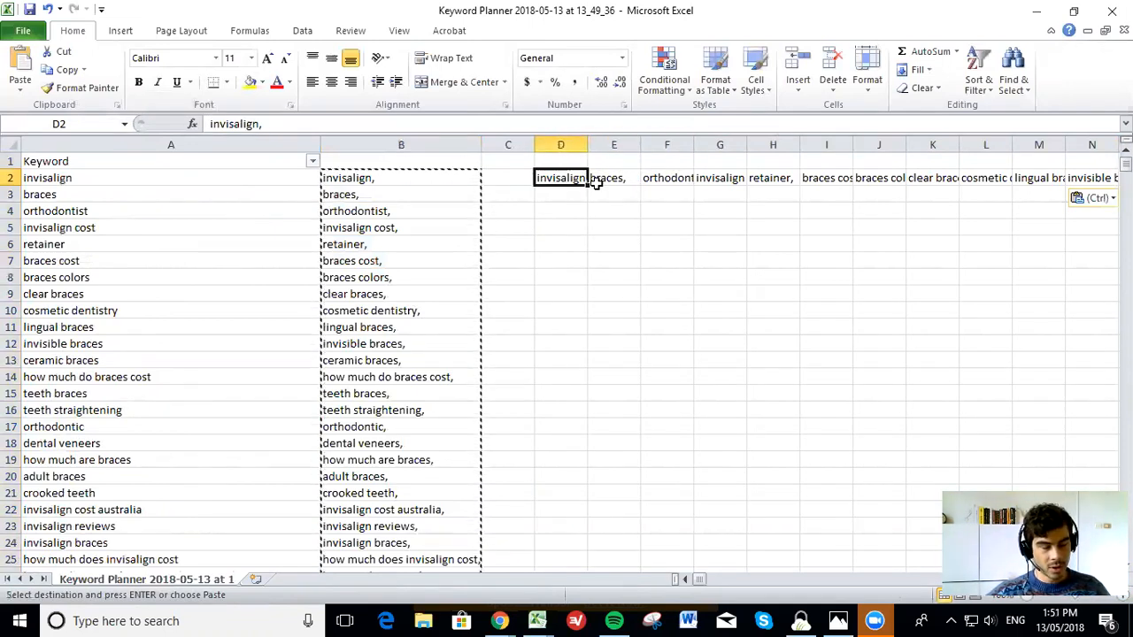
{"action": "key", "text": "ctrl+shift+Right"}
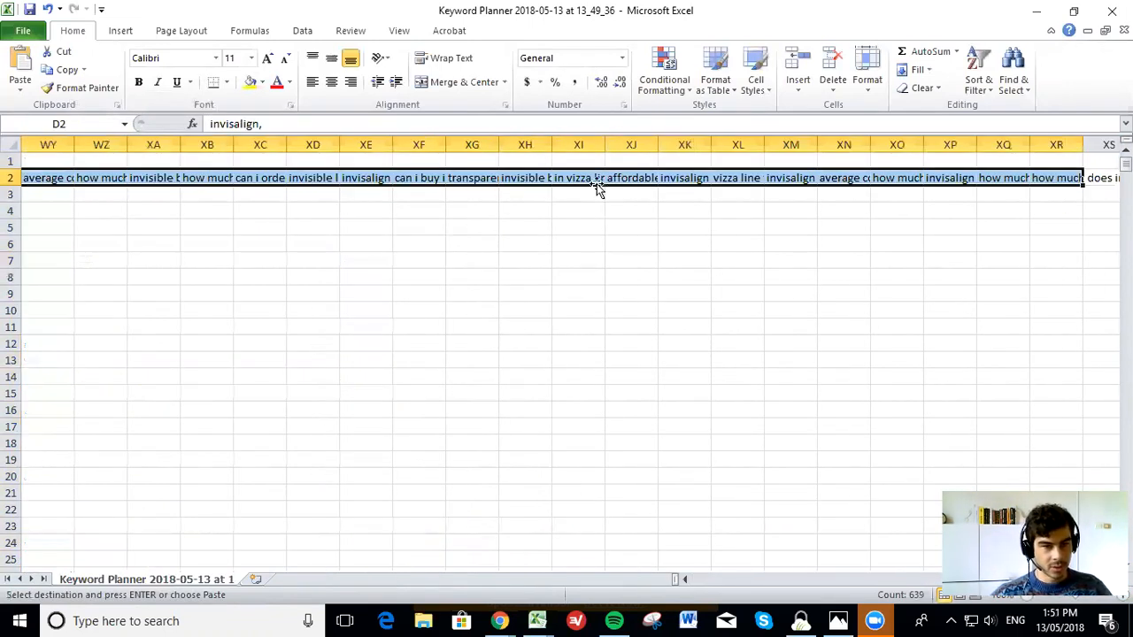
Switch to AdWords and add the copied keywords to the related keywords and URLs of the test audience
{"action": "left_click", "coordinate": [1037, 10]}
{"action": "left_click", "coordinate": [50, 11]}
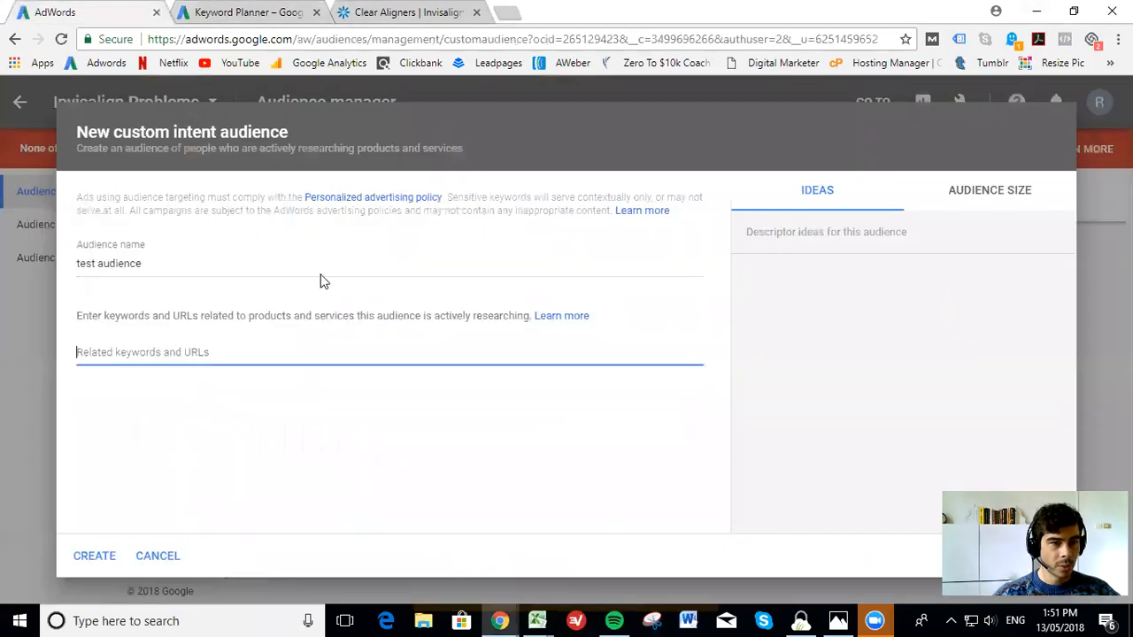
{"action": "key", "text": "ctrl+v"}
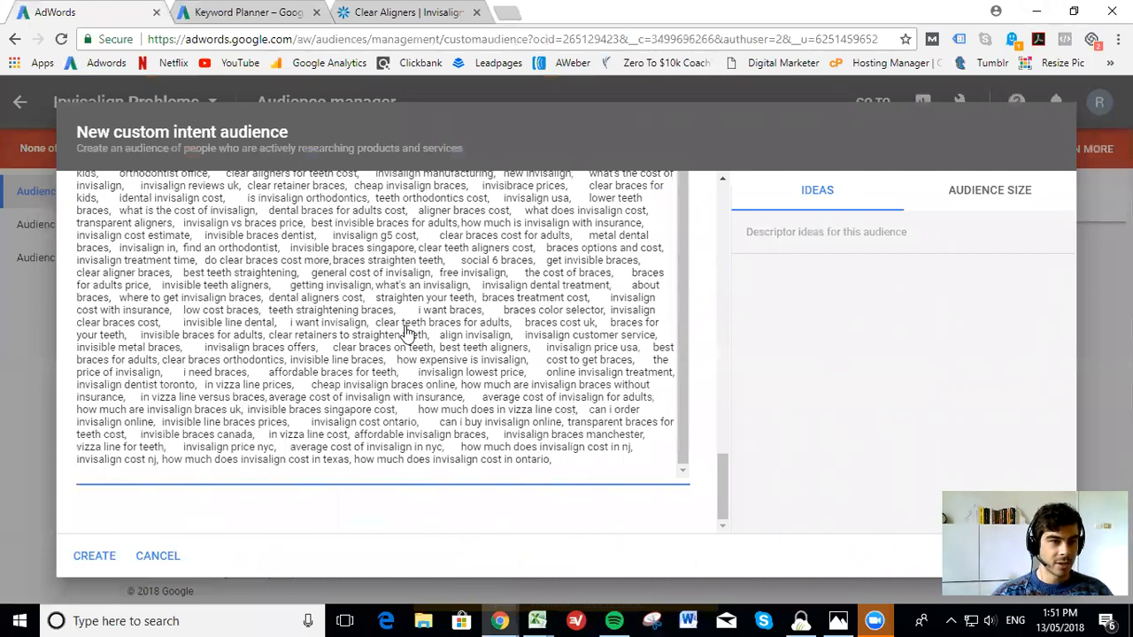
{"action": "key", "text": "Return"}
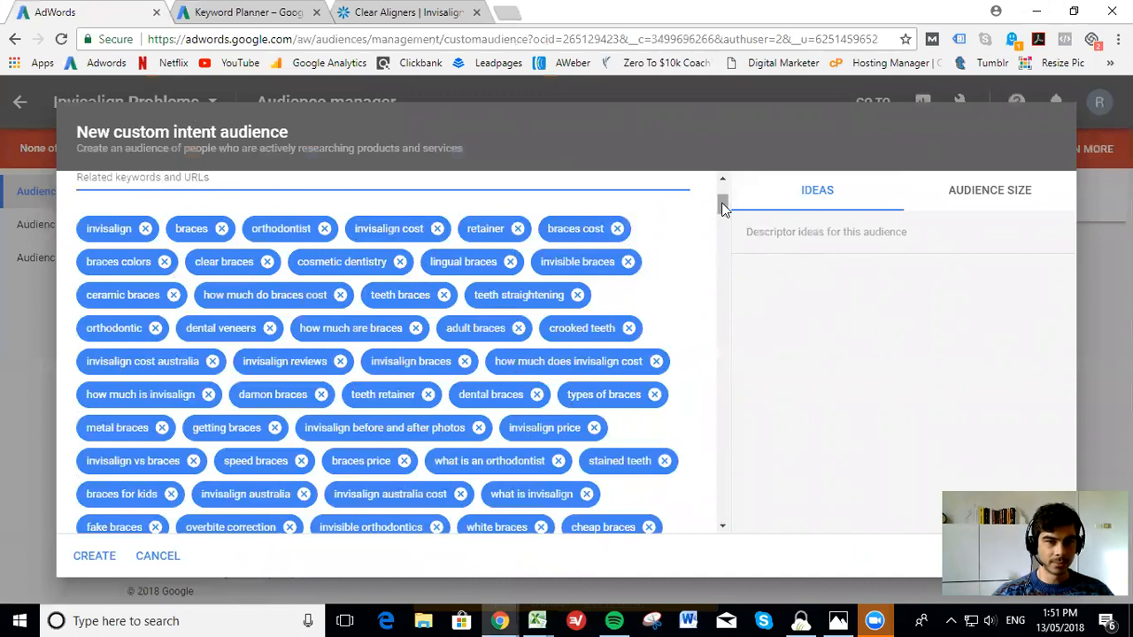
Examine the custom intent audience's estimated size and its age and gender demographics
{"action": "left_click_drag", "start_coordinate": [722, 207], "coordinate": [723, 197]}
{"action": "left_click", "coordinate": [986, 195]}
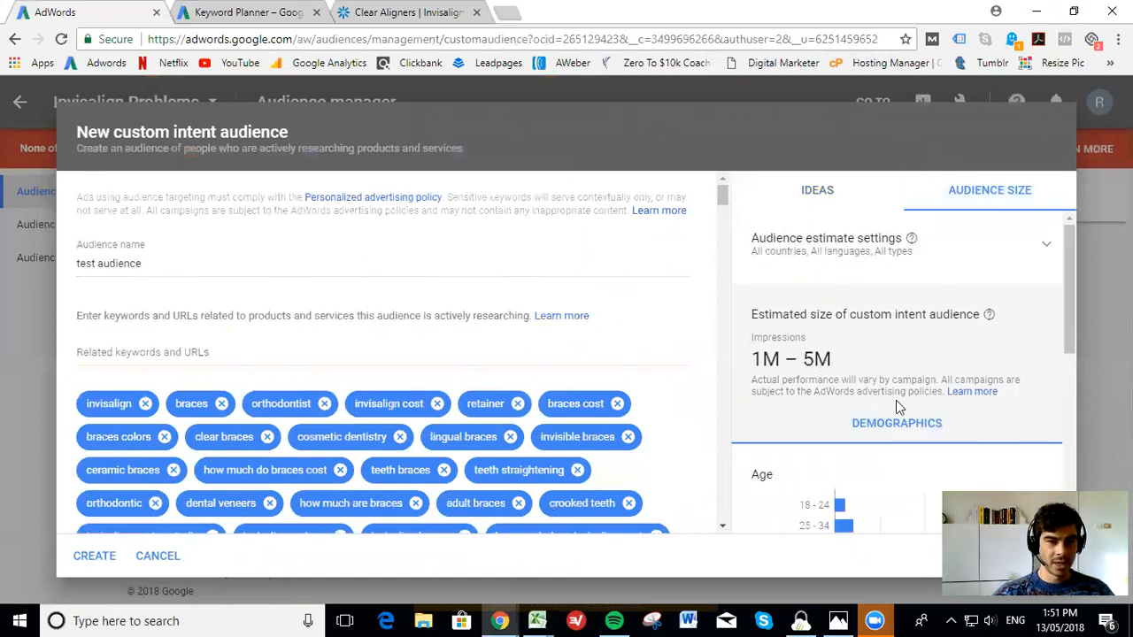
{"action": "left_click_drag", "start_coordinate": [1069, 320], "coordinate": [1077, 395]}
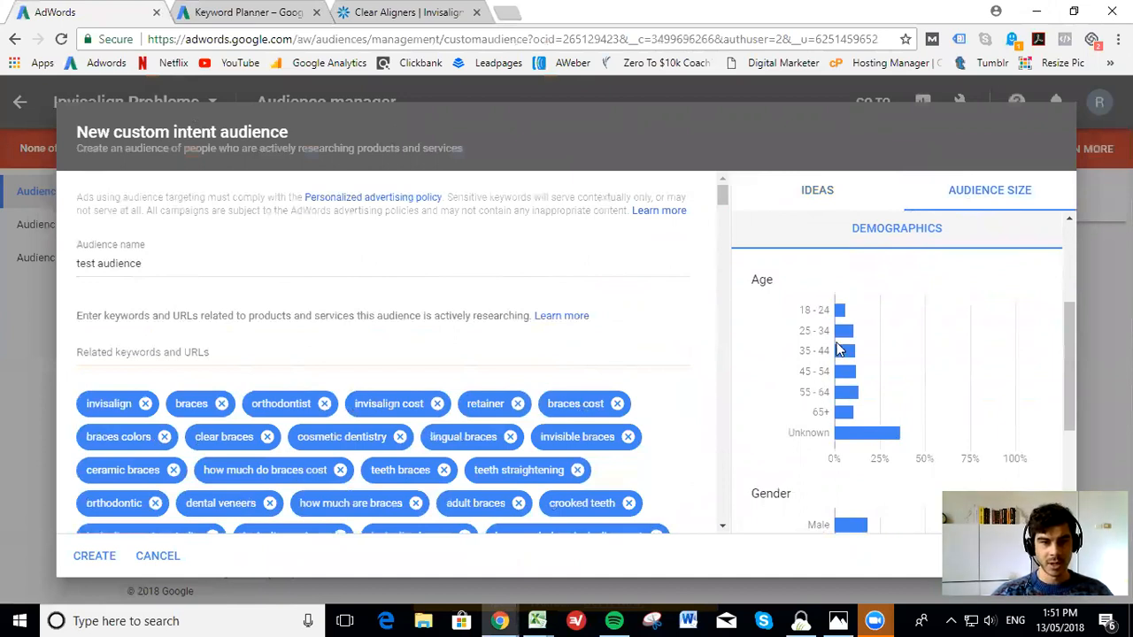
Check the gender and parental status demographics and the added keywords, and create the custom intent audience "test audience"
{"action": "left_click_drag", "start_coordinate": [1068, 353], "coordinate": [1064, 431]}
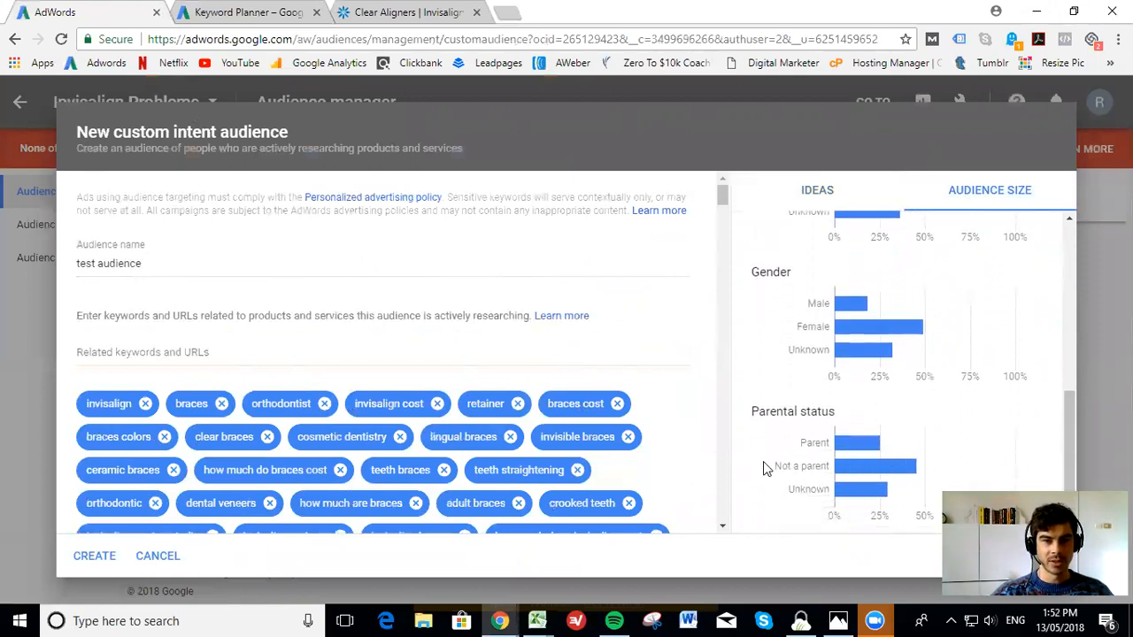
{"action": "left_click_drag", "start_coordinate": [1065, 447], "coordinate": [1080, 263]}
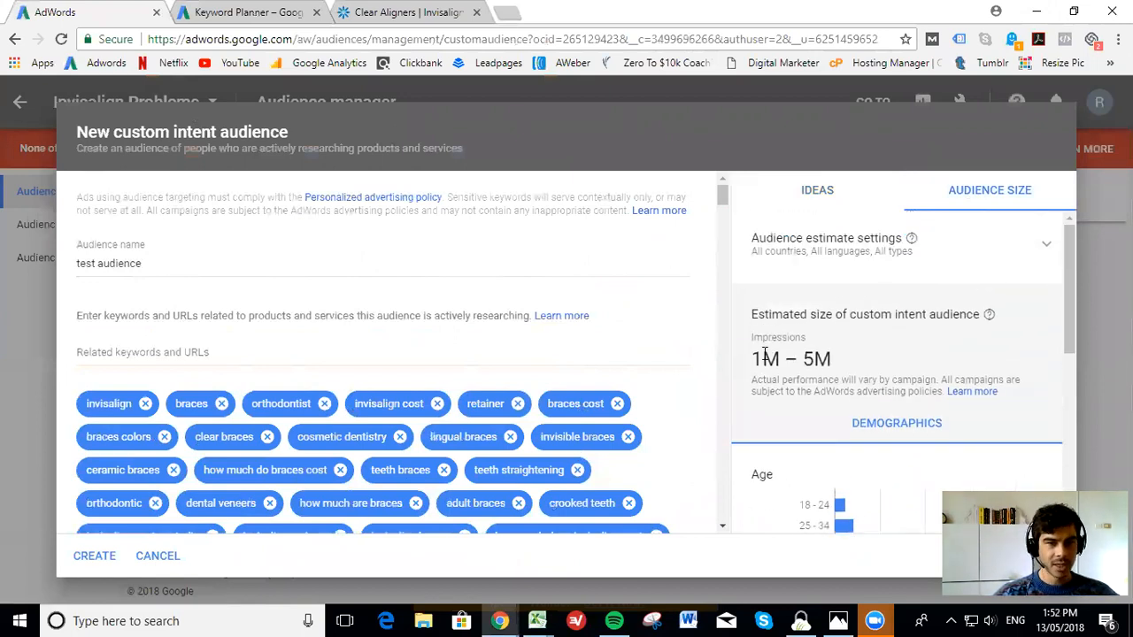
{"action": "scroll", "coordinate": [407, 345], "scroll_direction": "down", "scroll_amount": 1}
{"action": "scroll", "coordinate": [402, 350], "scroll_direction": "down", "scroll_amount": 10}
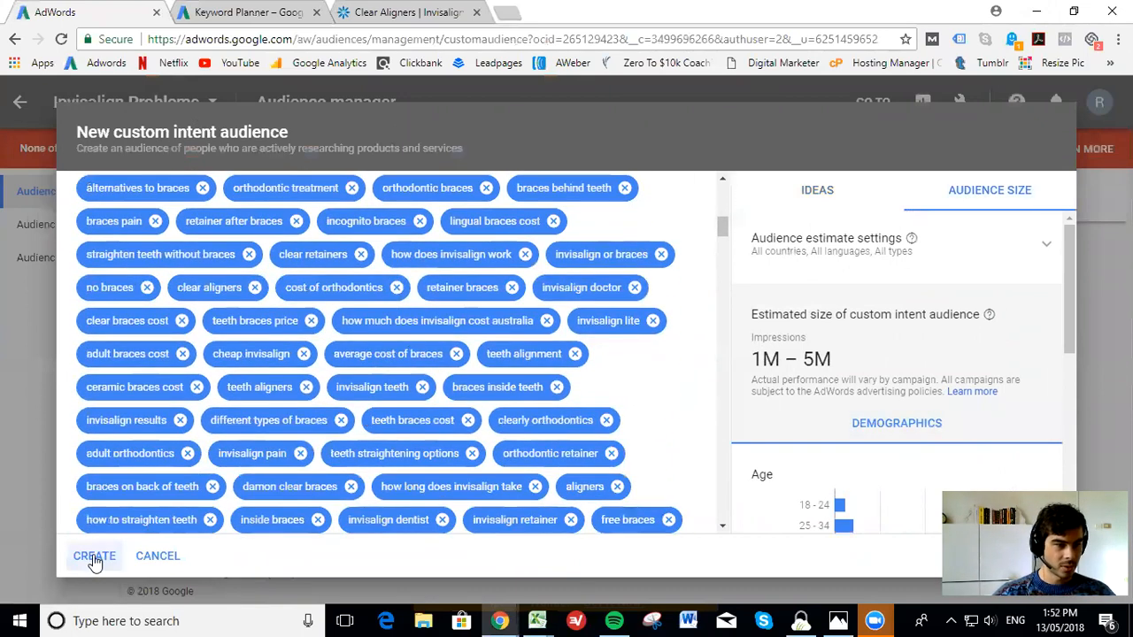
{"action": "left_click", "coordinate": [94, 557]}
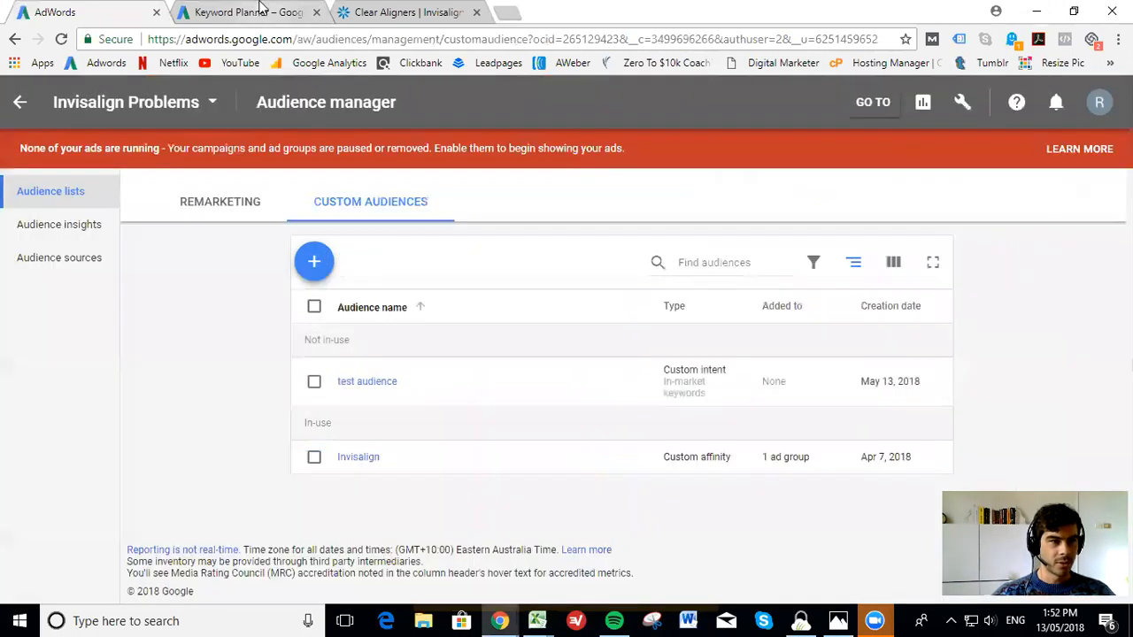
Look over the keyword ideas for the Invisalign website in Keyword Planner and switch to the exported keyword workbook in Excel
{"action": "left_click", "coordinate": [257, 12]}
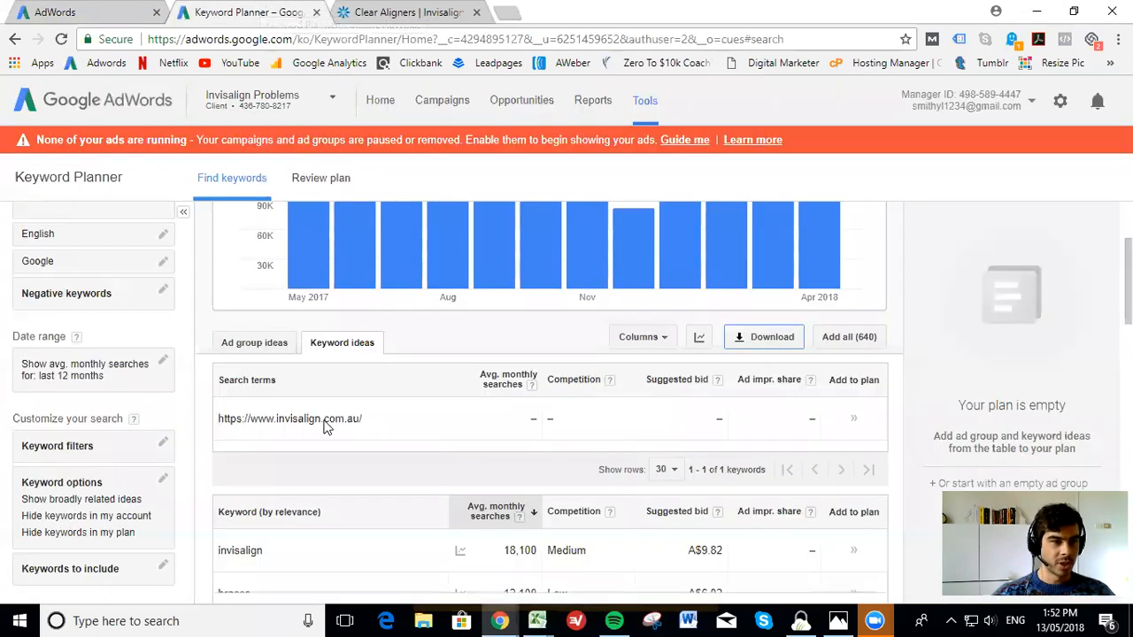
{"action": "scroll", "coordinate": [325, 427], "scroll_direction": "down", "scroll_amount": 3}
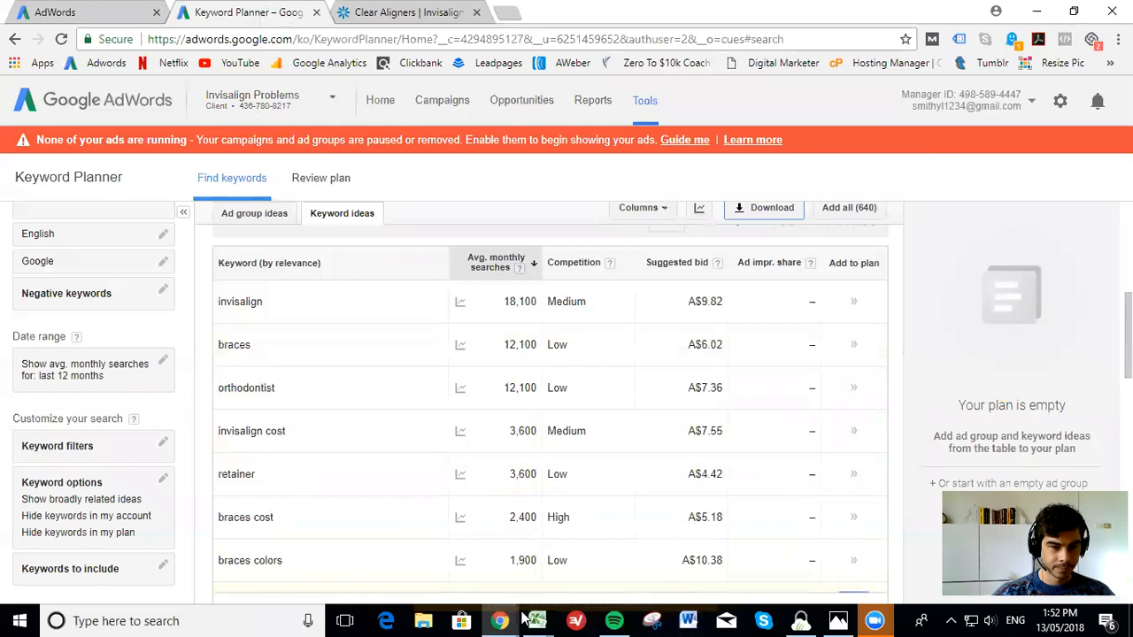
{"action": "mouse_move", "coordinate": [536, 619]}
{"action": "left_click", "coordinate": [620, 566]}
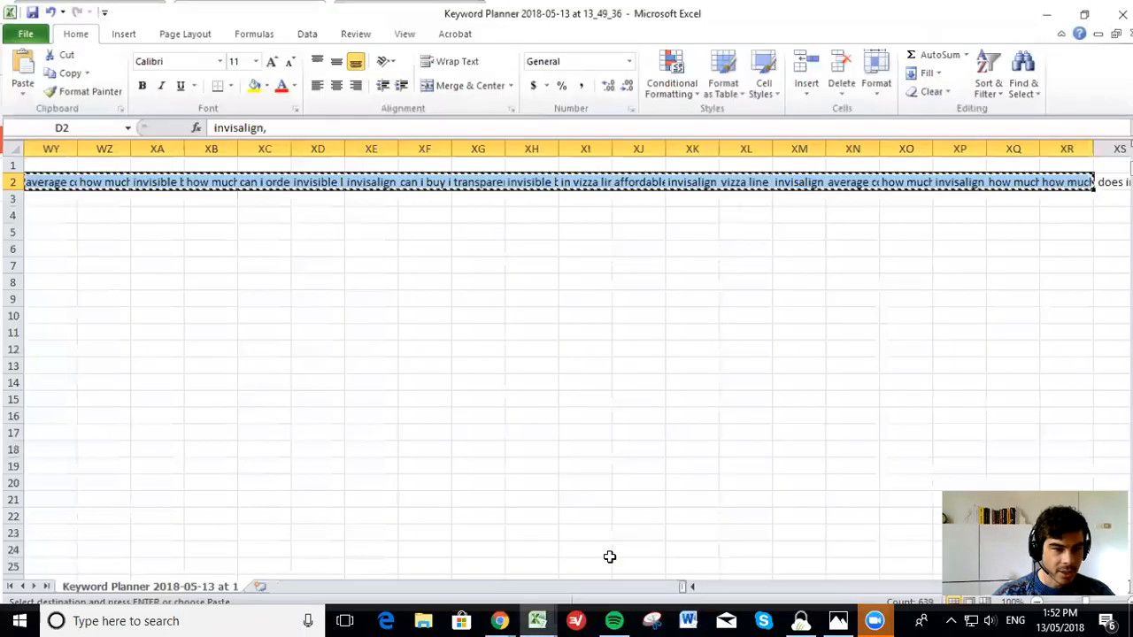
Examine the original keywords in column A and their comma-ended versions in column B down to the last filled row
{"action": "left_click", "coordinate": [418, 374]}
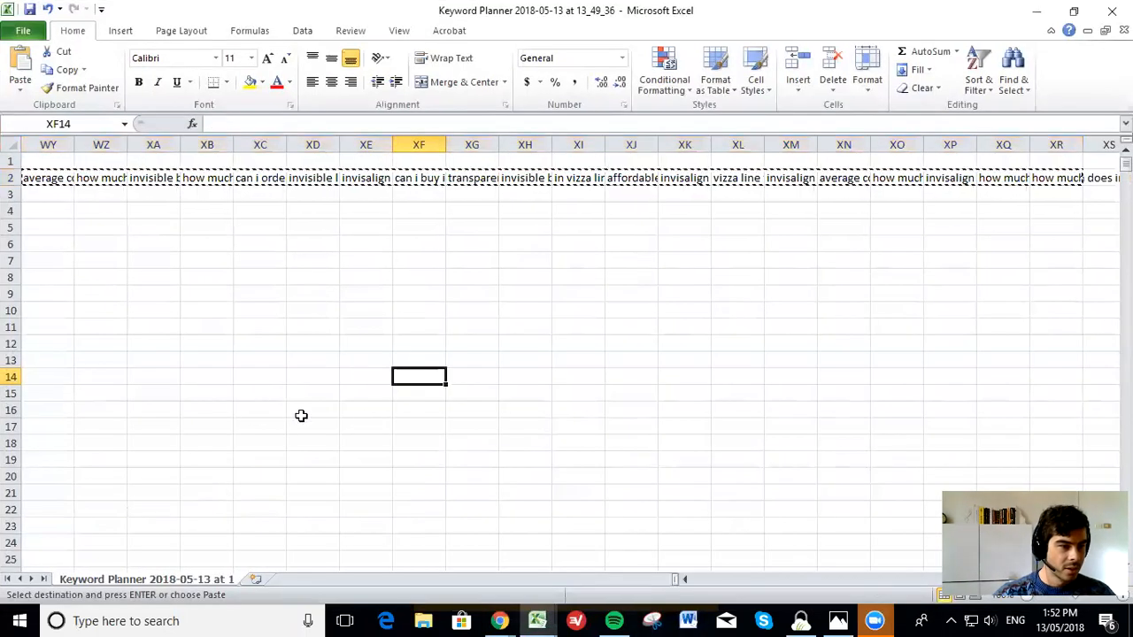
{"action": "left_click", "coordinate": [685, 579]}
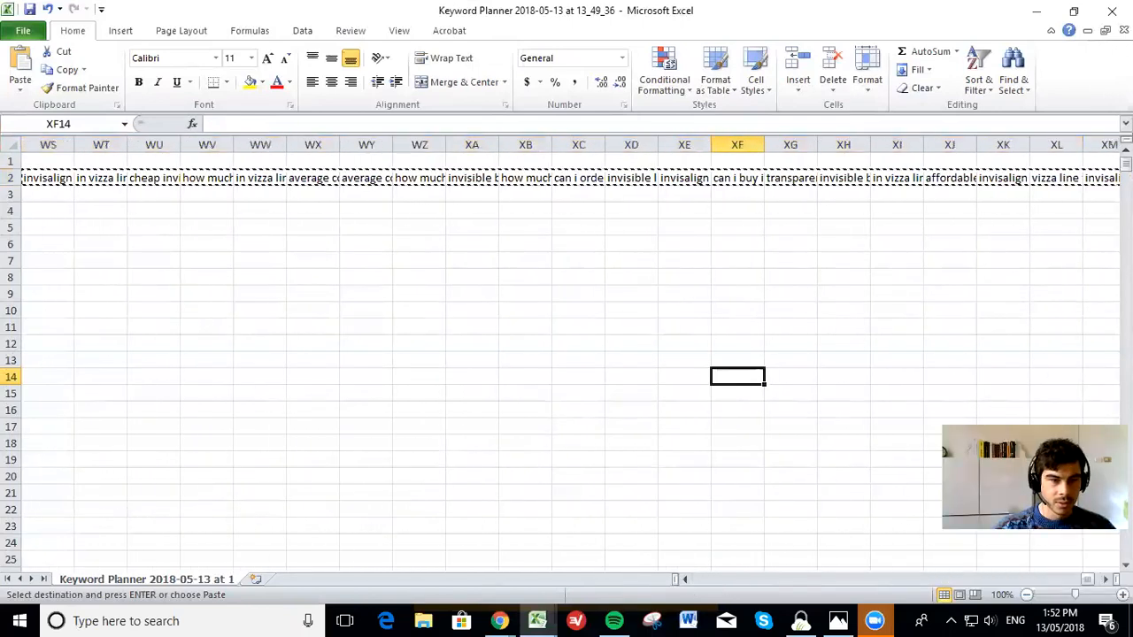
{"action": "left_click_drag", "start_coordinate": [1086, 579], "coordinate": [699, 579]}
{"action": "left_click", "coordinate": [90, 182]}
{"action": "key", "text": "ctrl+shift+Down"}
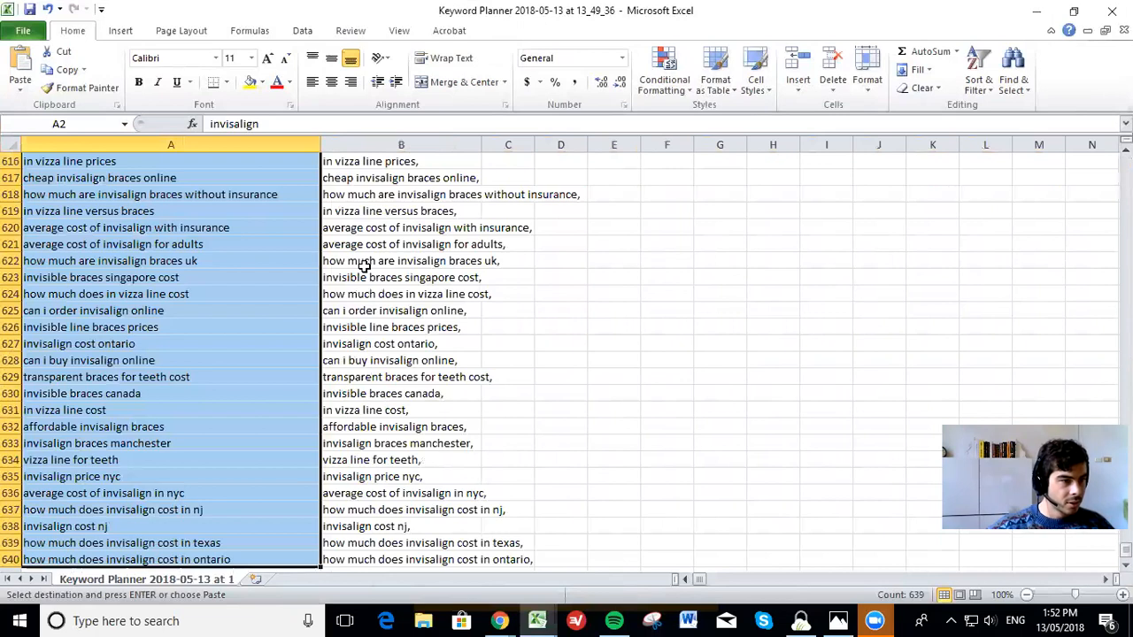
{"action": "scroll", "coordinate": [350, 336], "scroll_direction": "down", "scroll_amount": 1}
{"action": "left_click", "coordinate": [343, 341]}
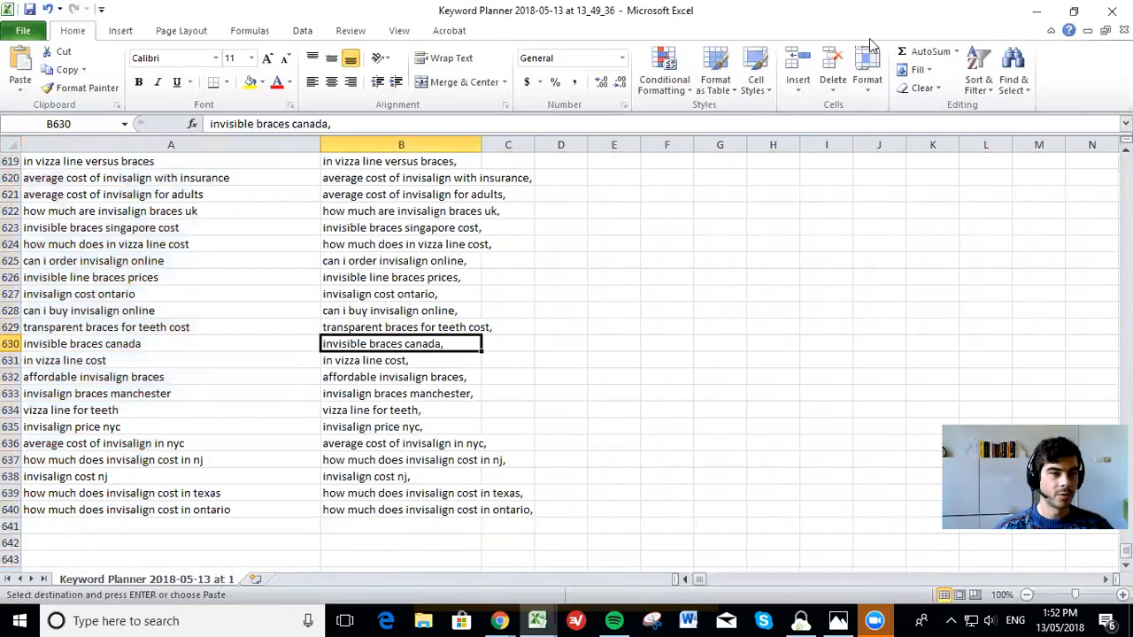
Minimize the Excel workbook and switch back to the custom audiences list in the AdWords Audience manager
{"action": "left_click", "coordinate": [1036, 10]}
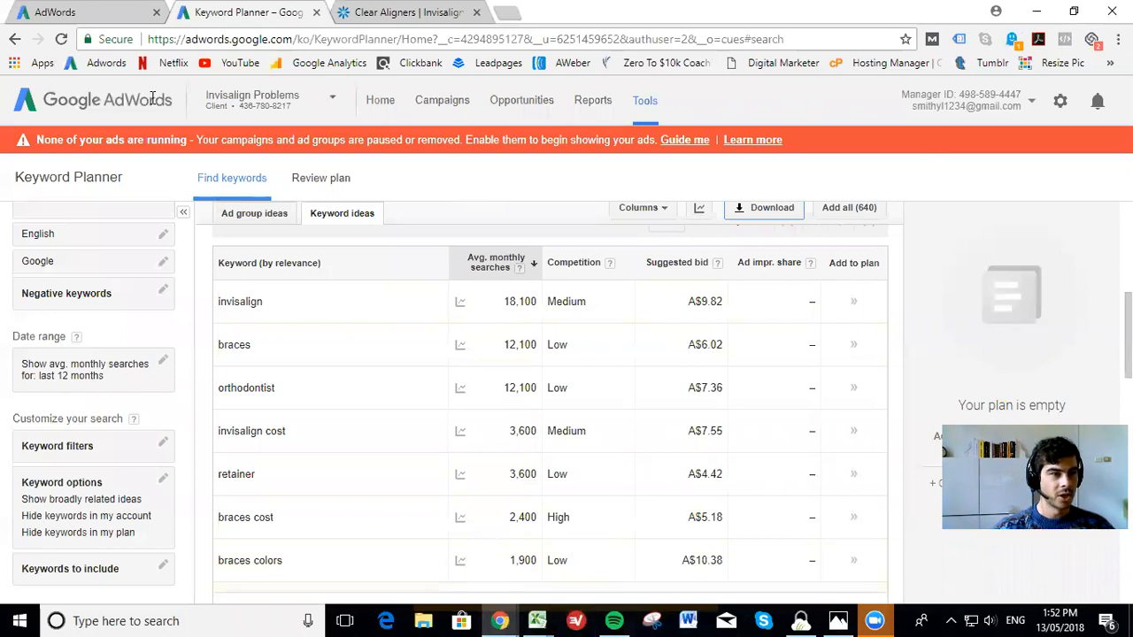
{"action": "left_click", "coordinate": [89, 12]}
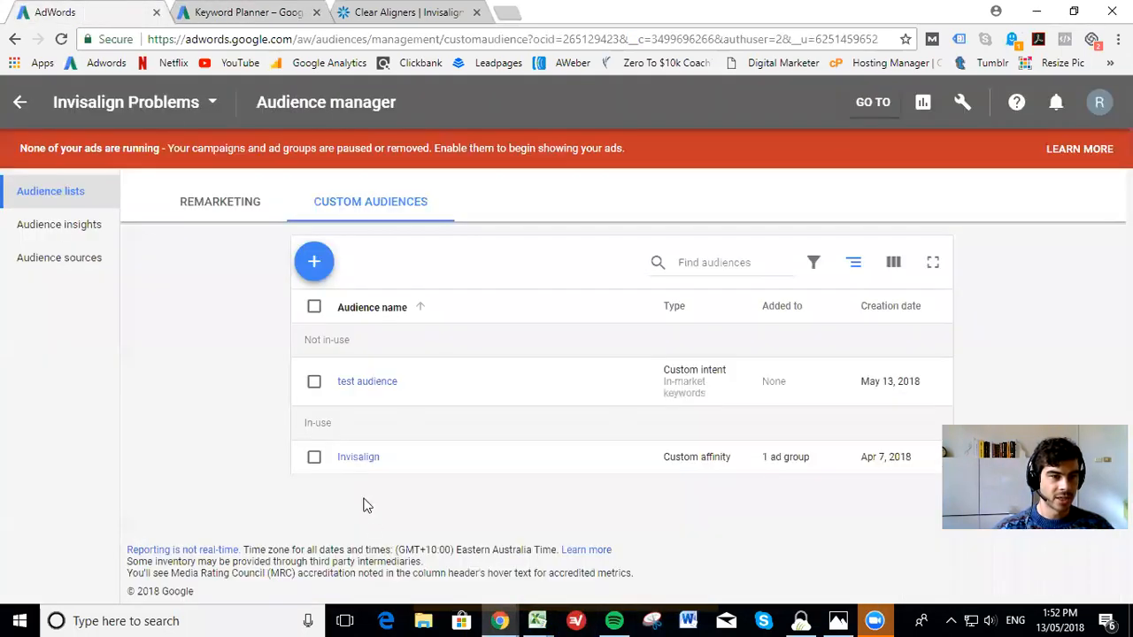